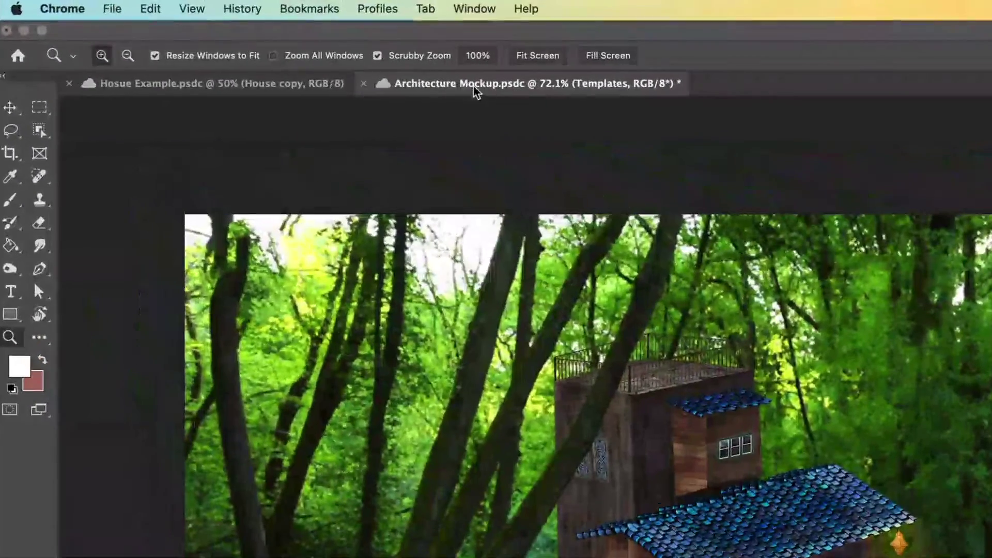
- Bring Photoshop to the front and return from the Home screen to the open documents
click(36, 62)
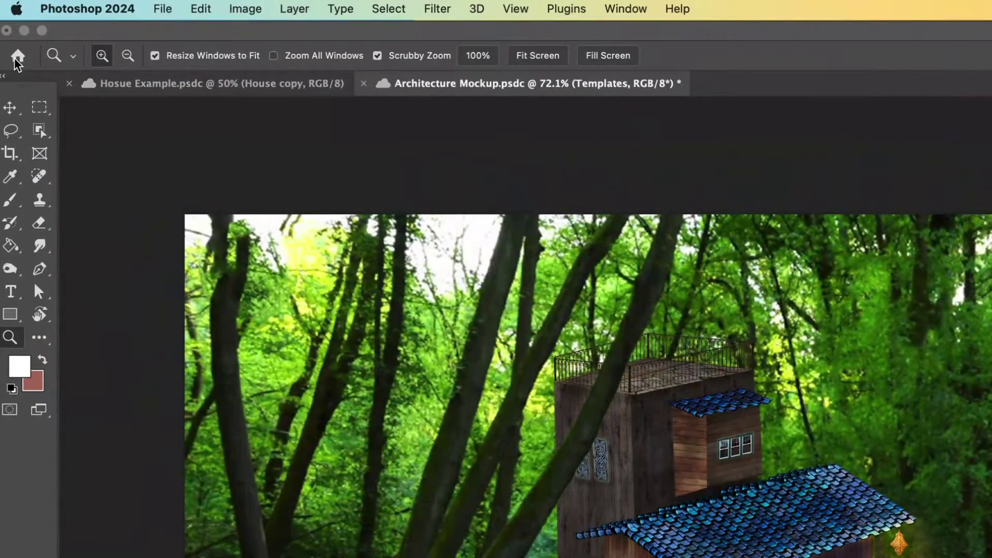
click(18, 56)
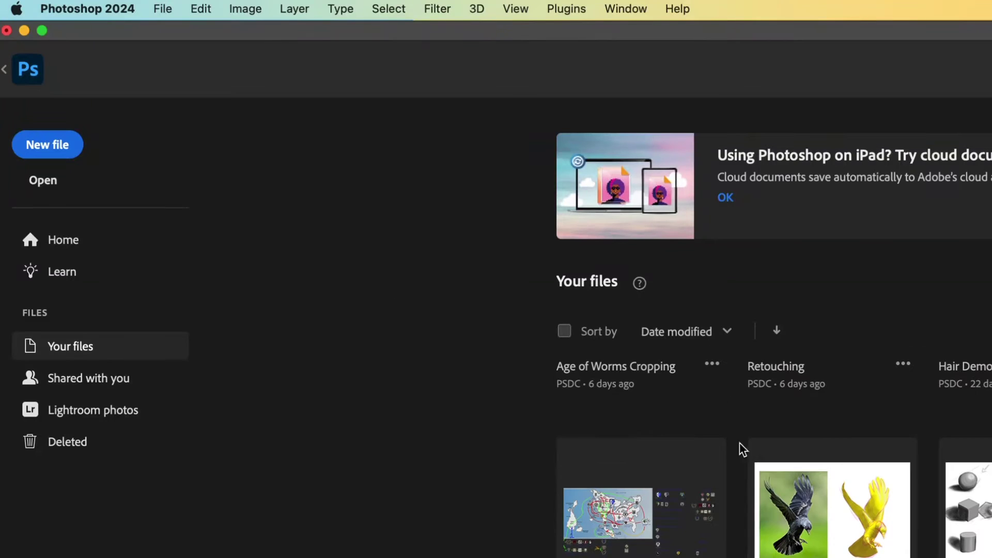
click(5, 71)
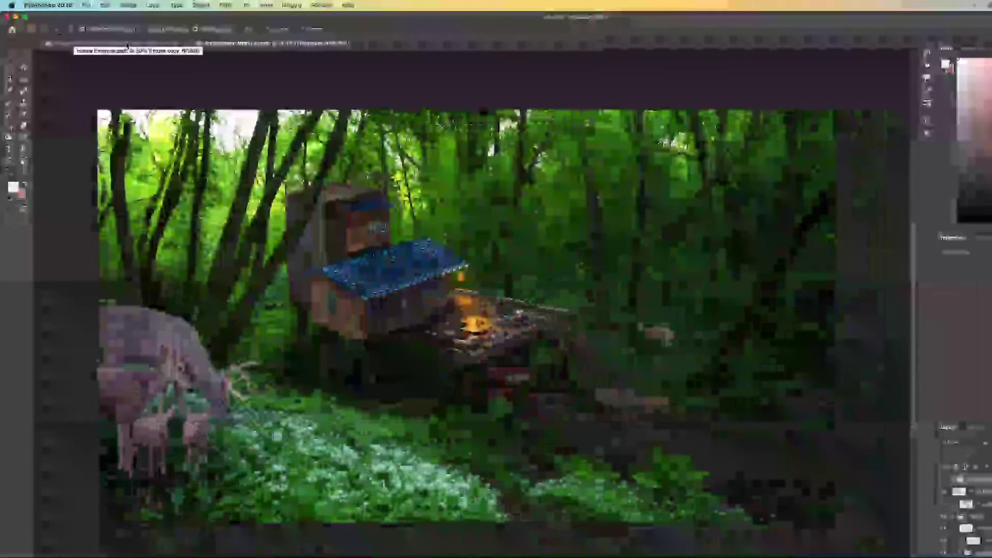
- Toggle between the two document tabs, ending on Hosue Example, and float it in its own window
click(268, 88)
click(236, 47)
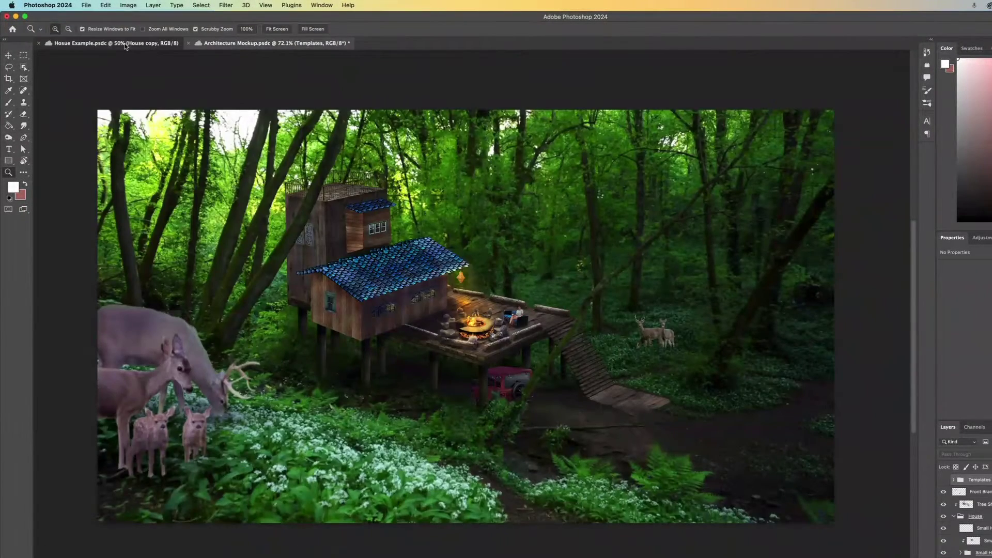
key(ctrl+Tab)
click(248, 45)
click(152, 44)
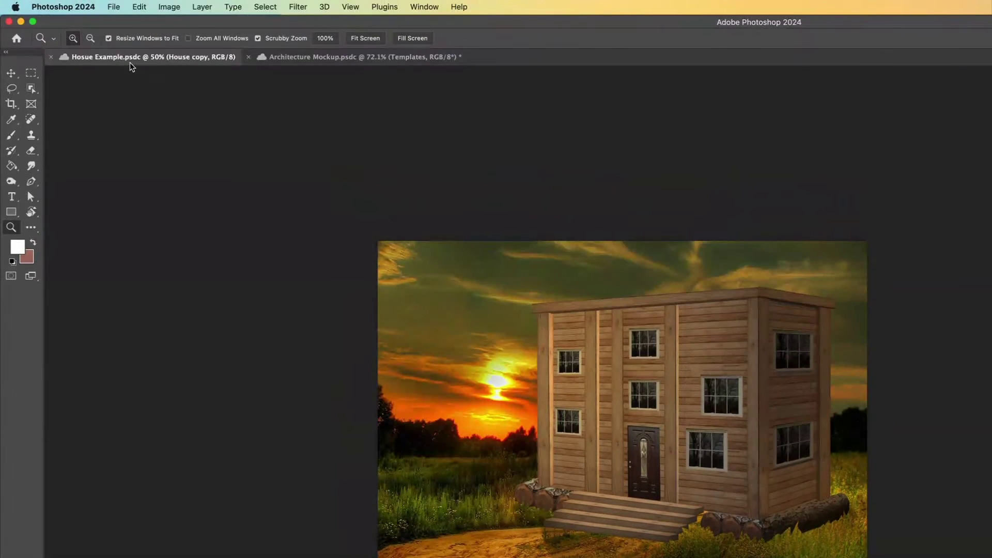
drag(129, 58, 206, 147)
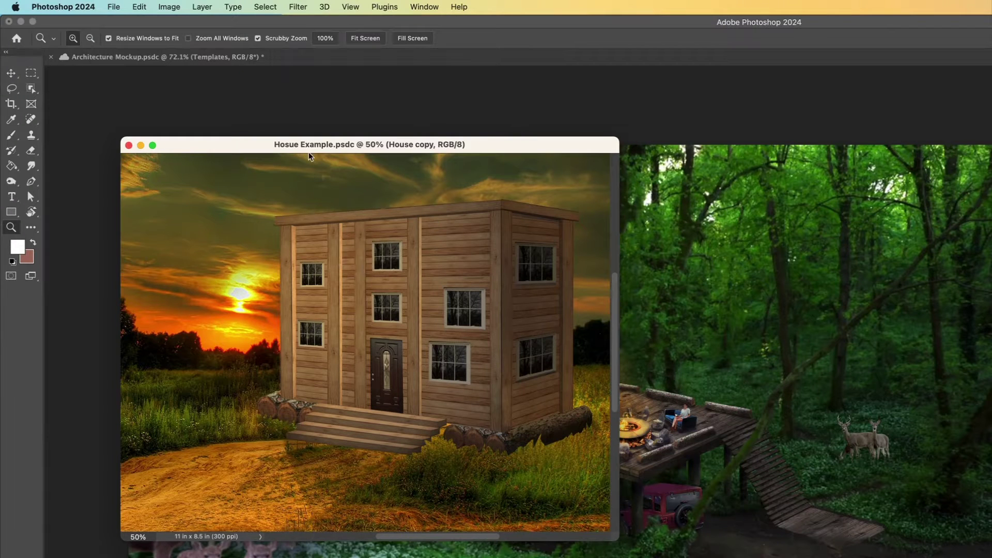
- Float the Architecture Mockup document and move the enlarged house window to the upper left
drag(309, 148, 270, 128)
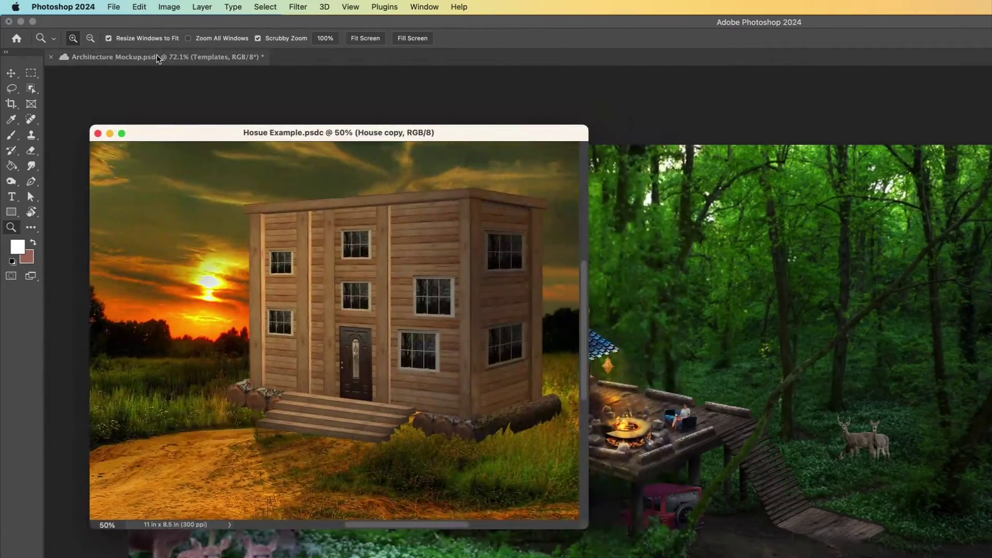
drag(262, 57, 501, 168)
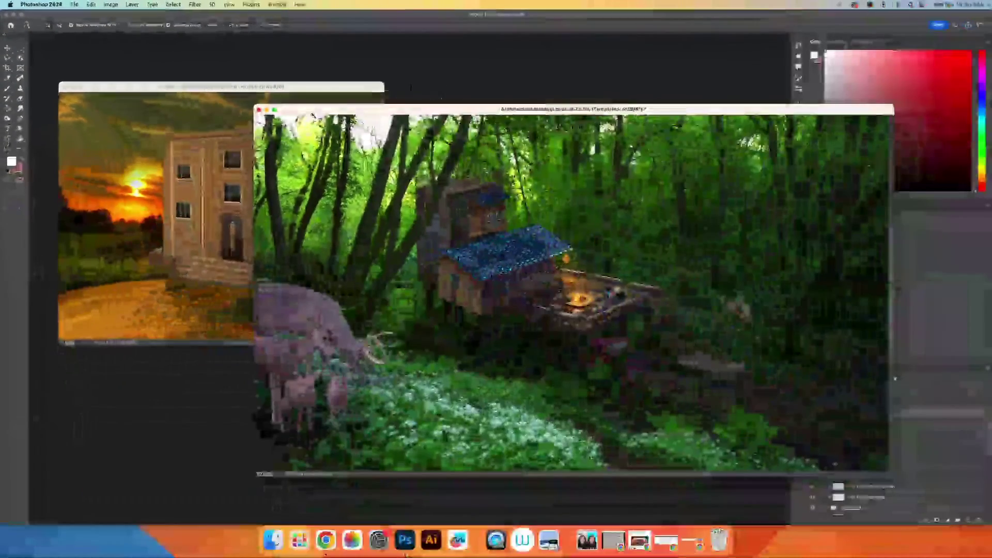
drag(349, 109, 492, 82)
drag(207, 87, 180, 41)
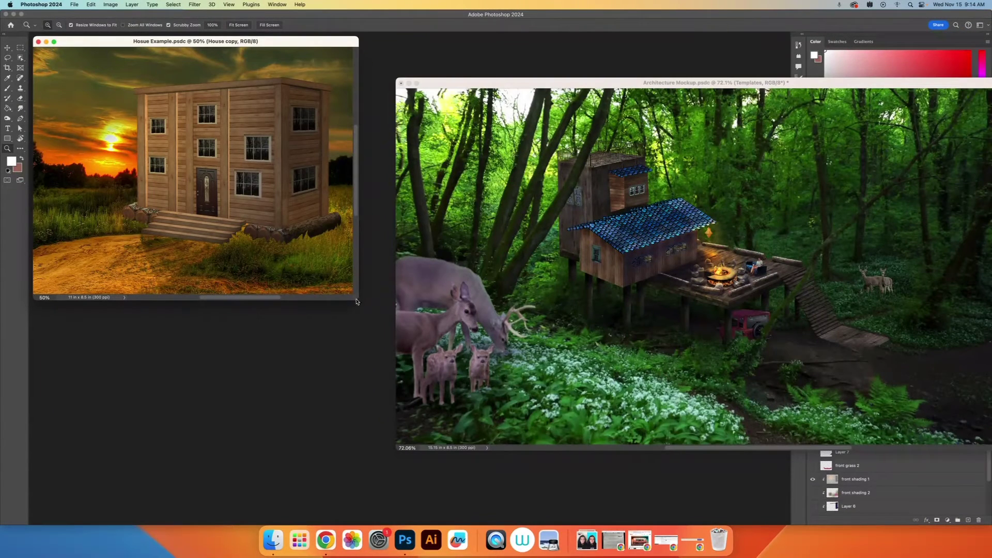
drag(356, 301, 381, 452)
- Make the mockup window narrower and taller and place it beside the house window
click(575, 87)
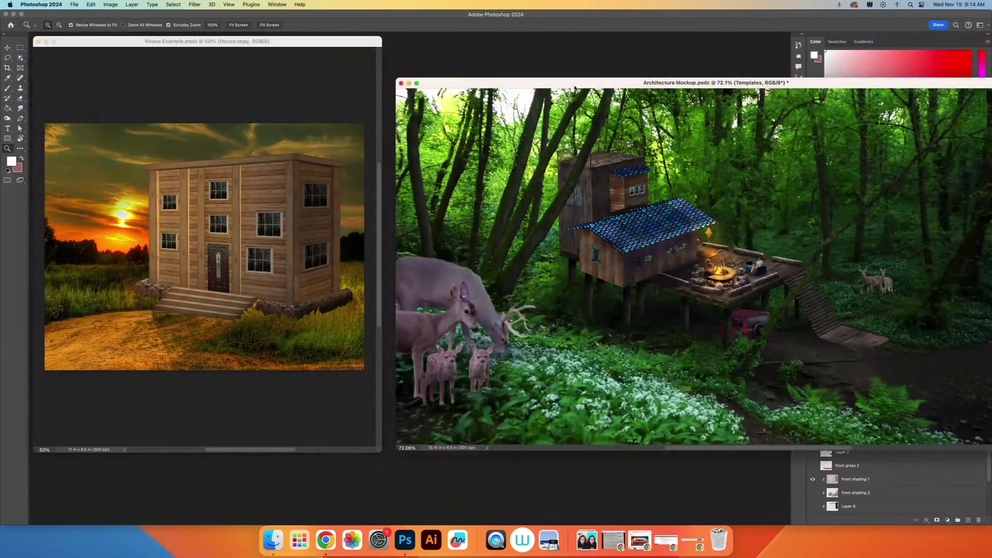
drag(575, 86, 562, 42)
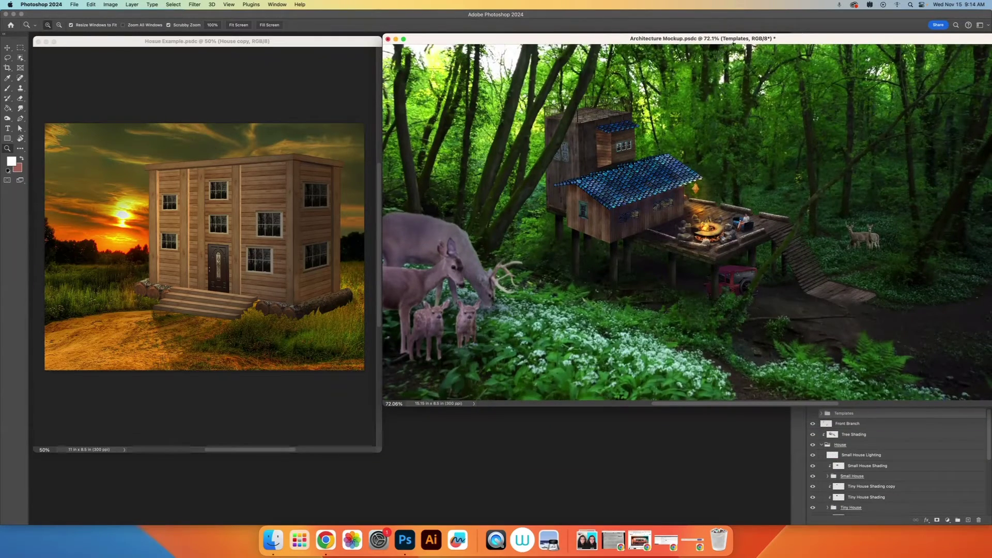
drag(732, 44, 578, 66)
drag(865, 426, 562, 513)
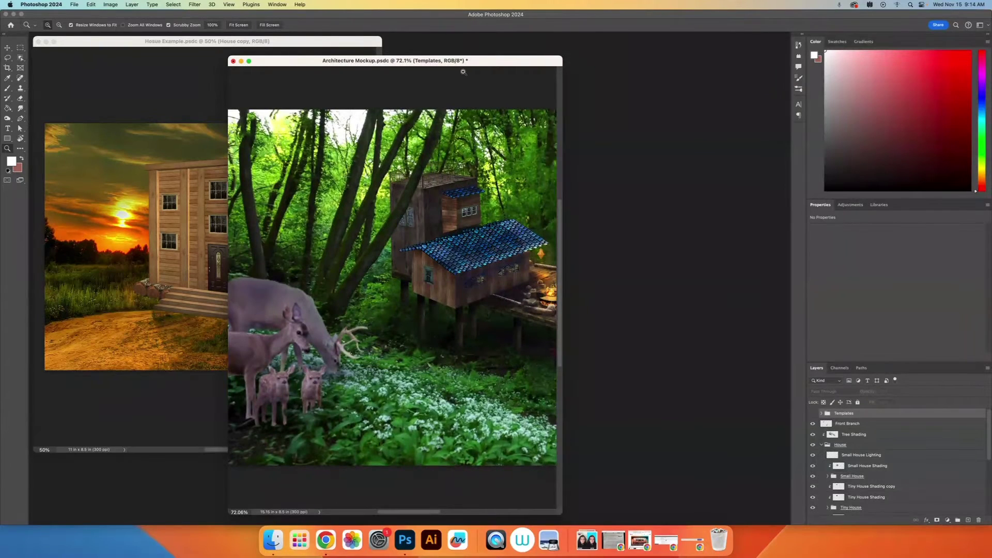
drag(466, 66, 645, 42)
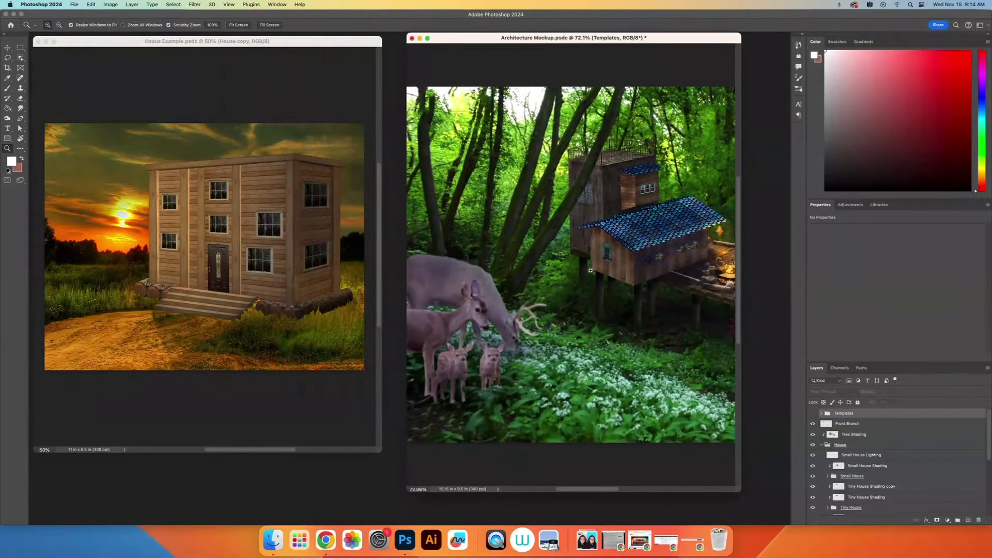
- With the Move tool, nudge the house slightly within the Hosue Example scene
click(9, 49)
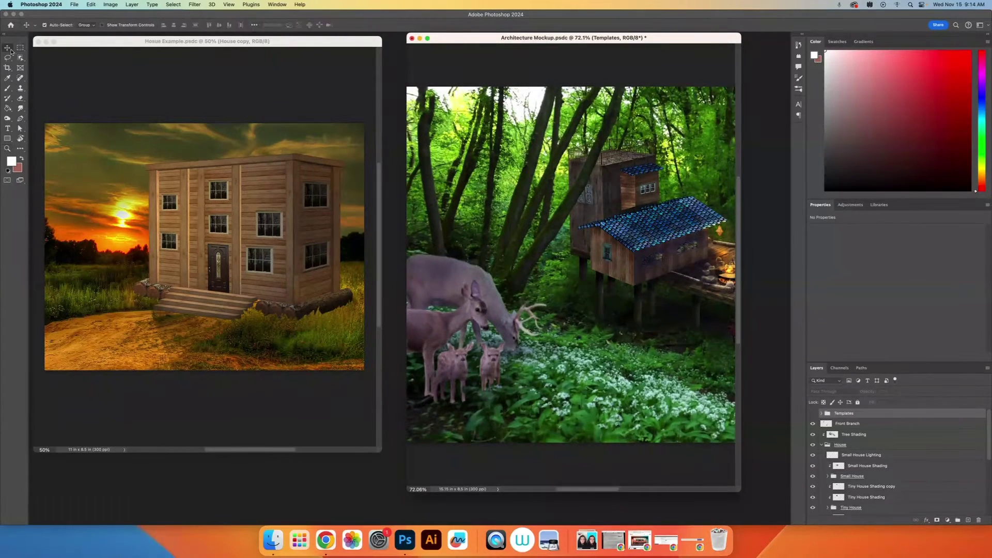
click(284, 221)
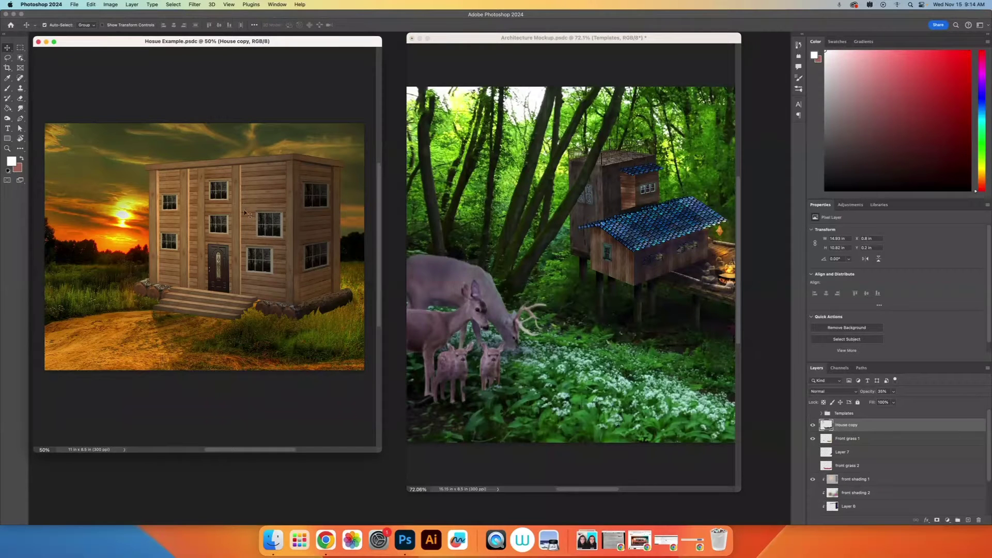
mouse_move(265, 197)
mouse_down()
mouse_move(267, 208)
mouse_move(241, 184)
mouse_move(222, 191)
mouse_move(262, 192)
mouse_up()
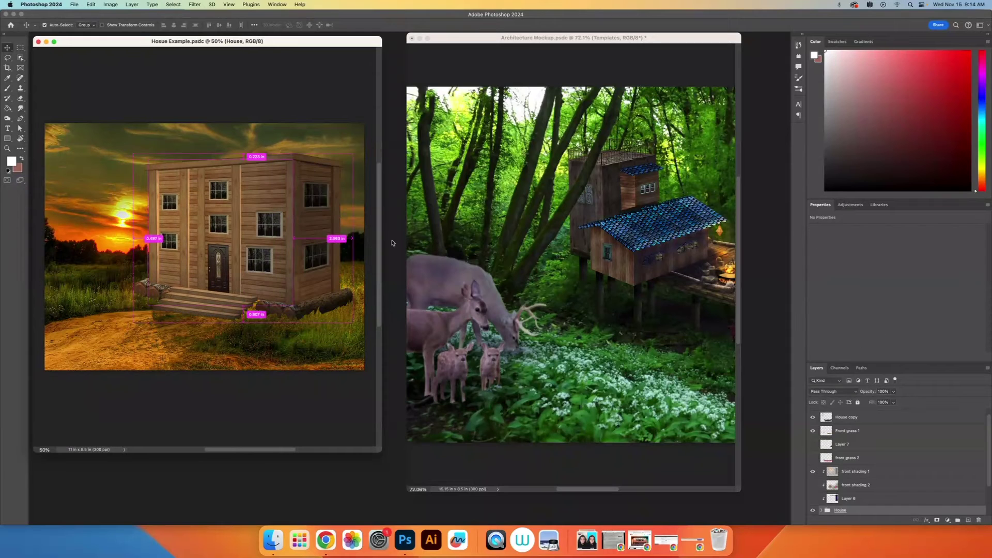
click(490, 220)
- Drag a deer from the treehouse mockup across into the Hosue Example window
drag(484, 277, 555, 280)
scroll(572, 294, right, 5)
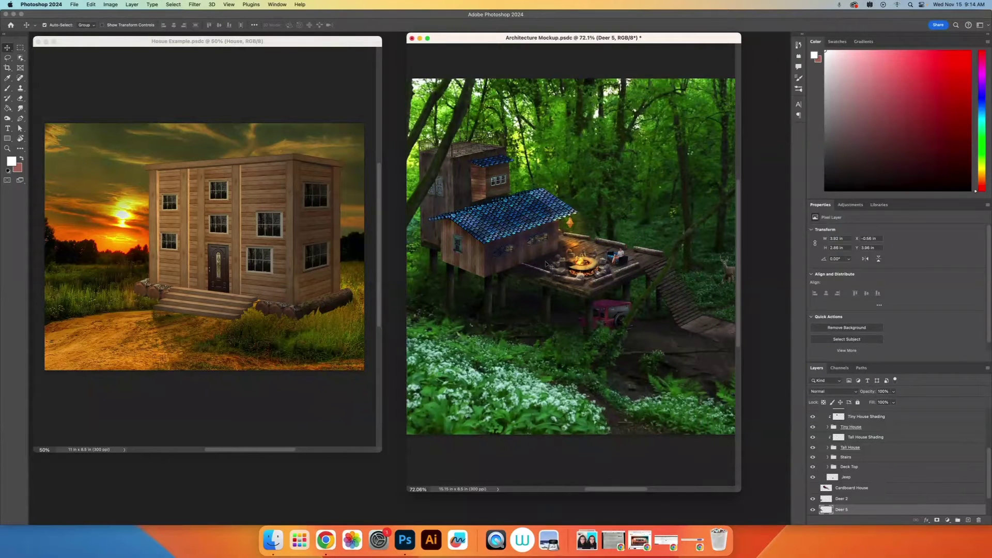
scroll(517, 284, right, 6)
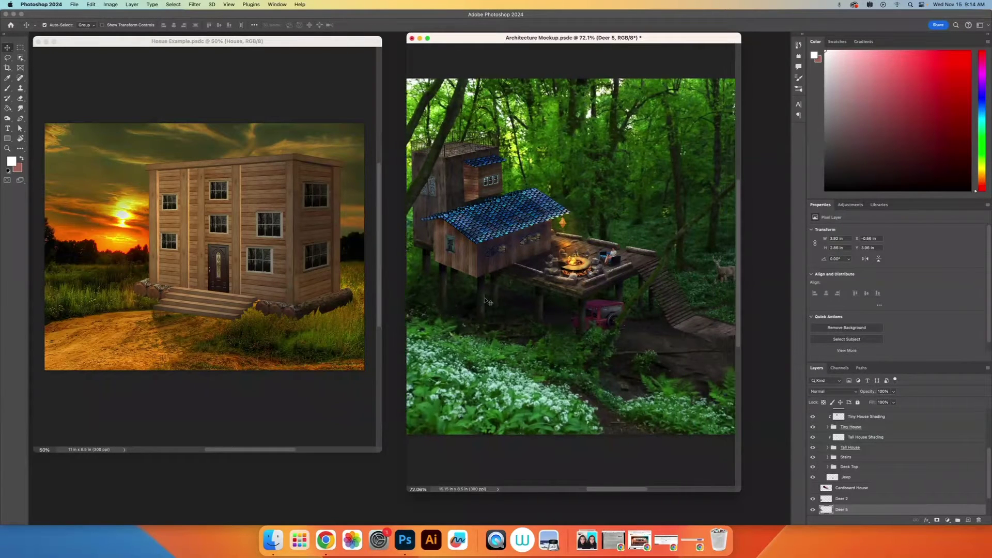
drag(573, 278, 235, 280)
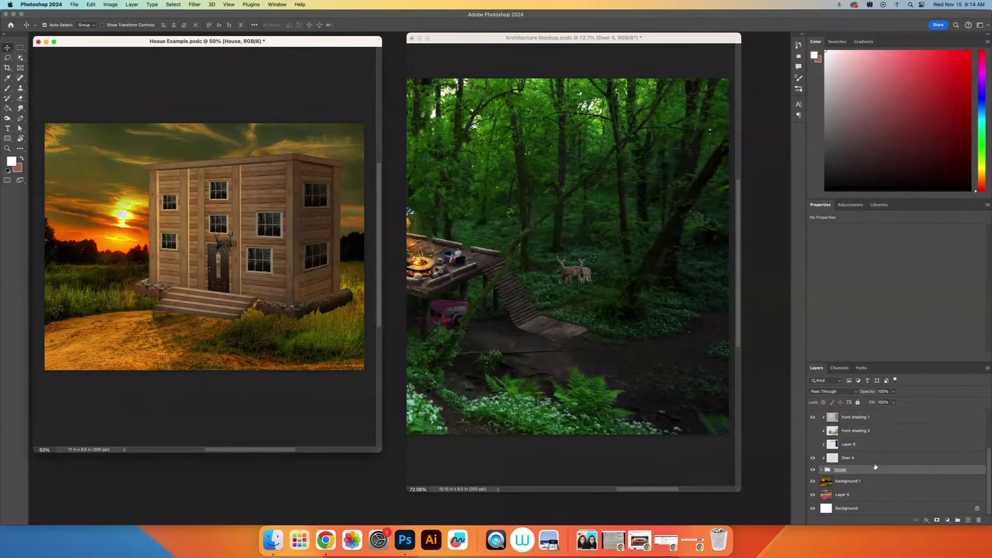
scroll(874, 466, up, 3)
- Scale the Deer 4 deer to about 429% in the grass by the house's front right corner
click(847, 503)
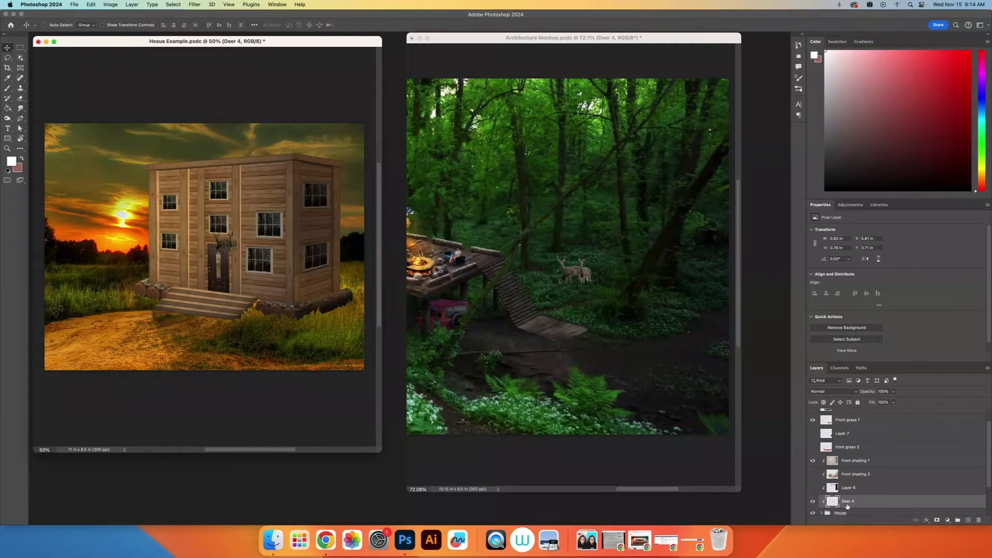
key(super+t)
drag(180, 243, 204, 166)
drag(178, 207, 323, 272)
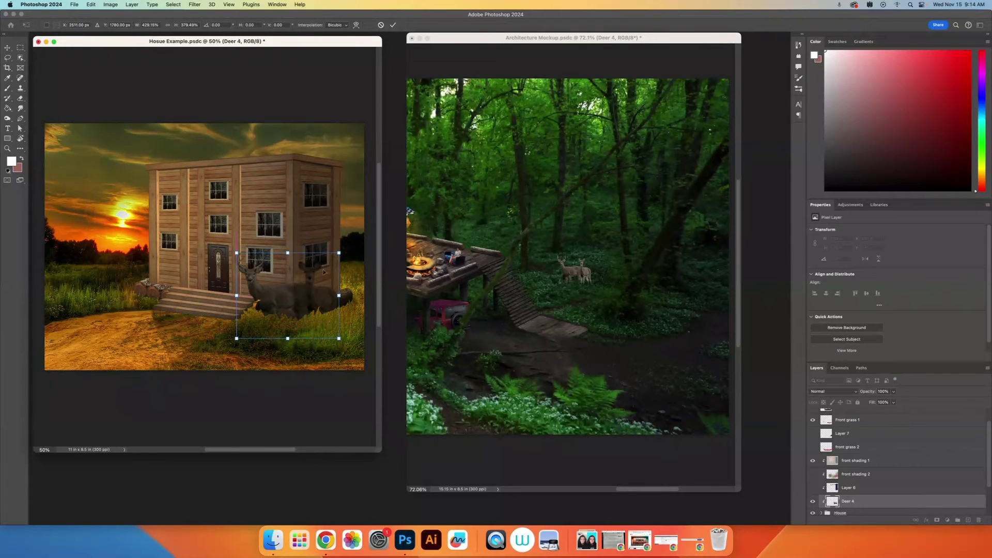
key(Return)
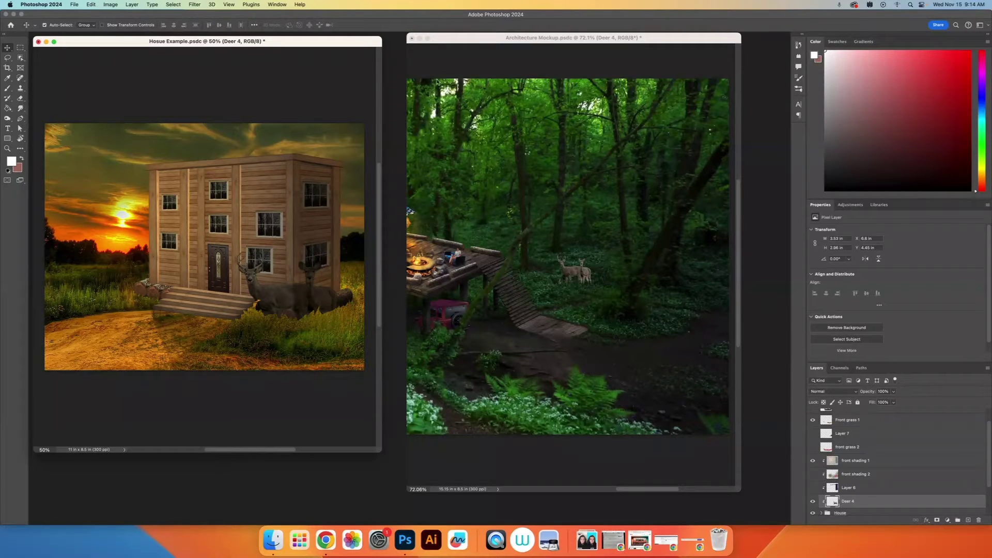
drag(500, 42, 486, 55)
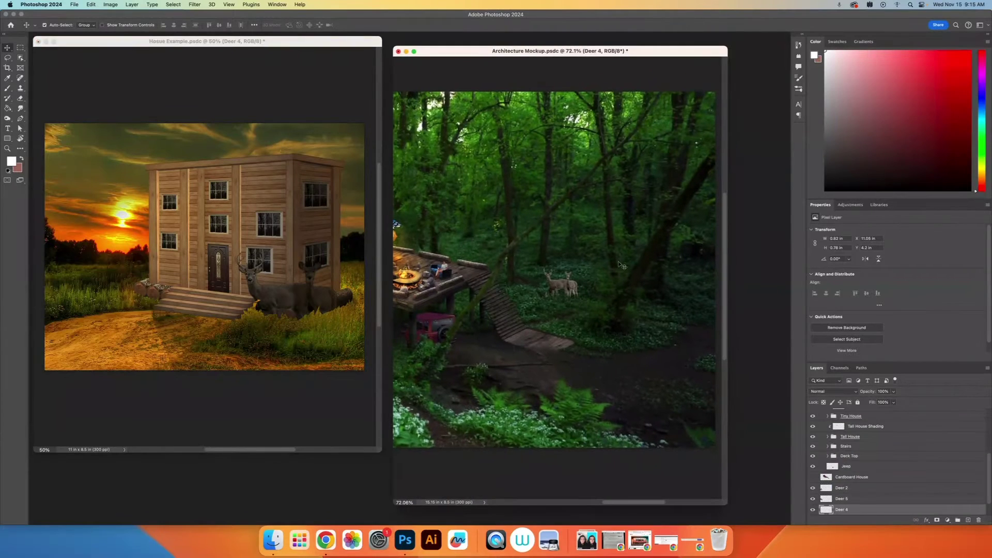
- Resize the mockup window and dock the House Example window as a tab
drag(724, 506, 760, 456)
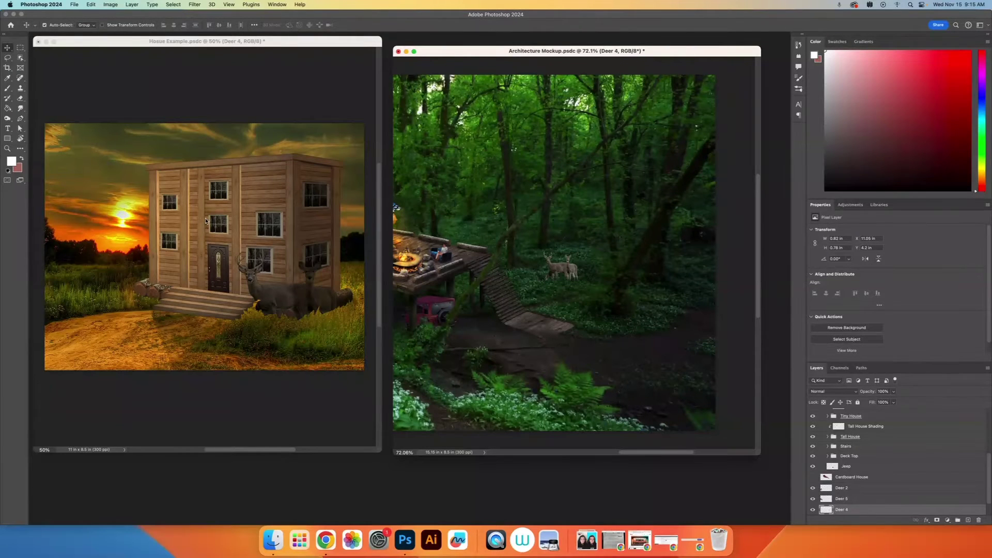
mouse_move(94, 45)
mouse_down()
mouse_move(133, 67)
mouse_move(124, 37)
mouse_move(128, 75)
mouse_move(124, 46)
mouse_move(106, 56)
mouse_move(75, 41)
mouse_up()
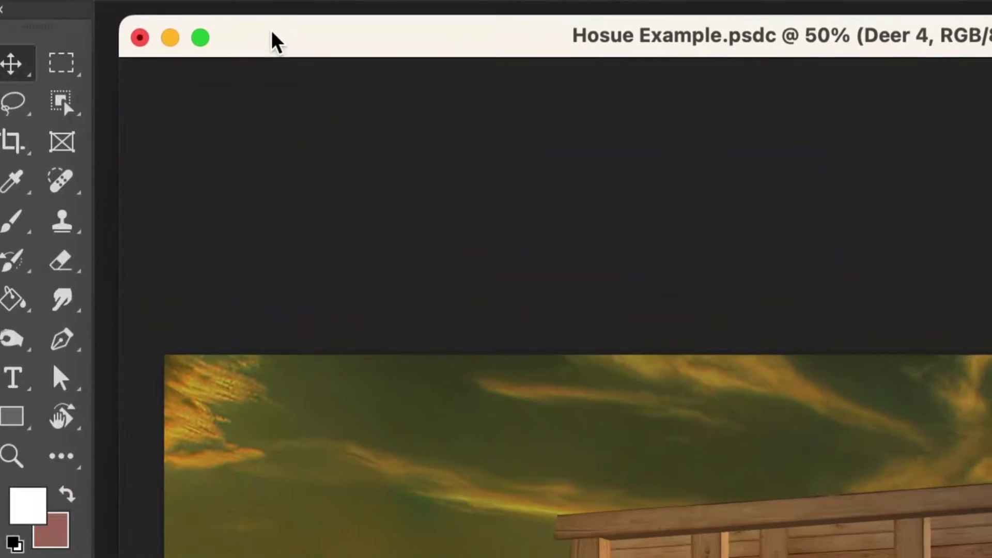
drag(277, 42, 261, 57)
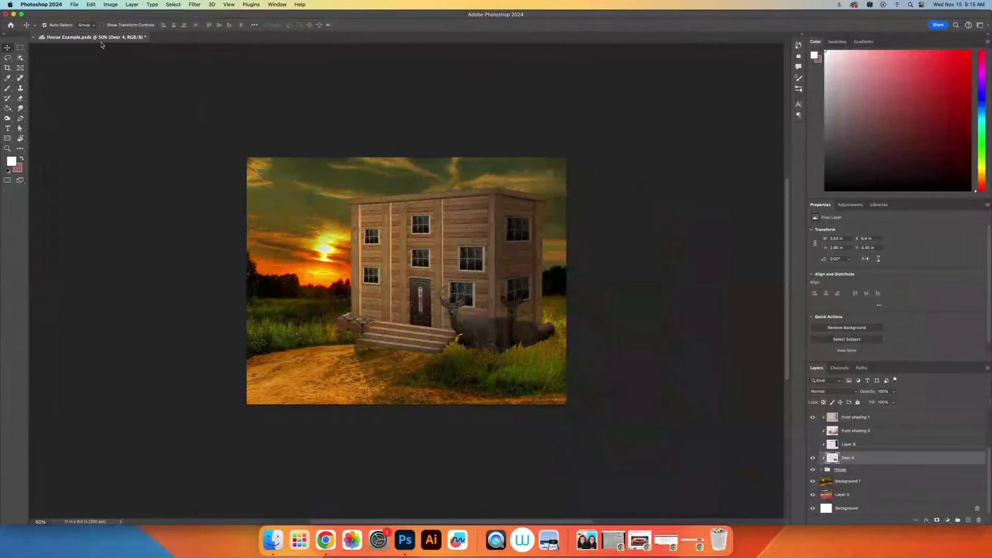
- Dock the Architecture Mockup window as a tab so its forest scene fills the workspace
drag(250, 17, 519, 77)
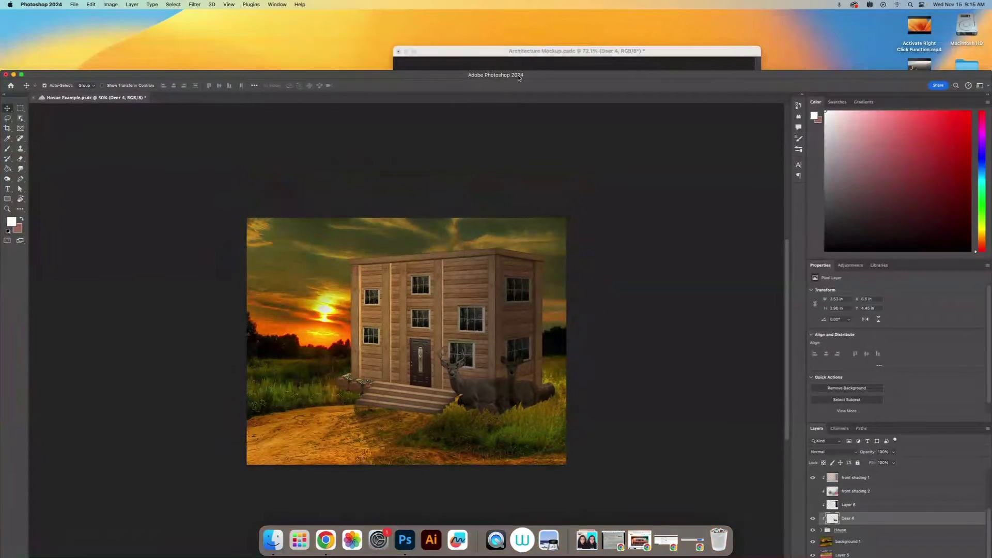
click(480, 54)
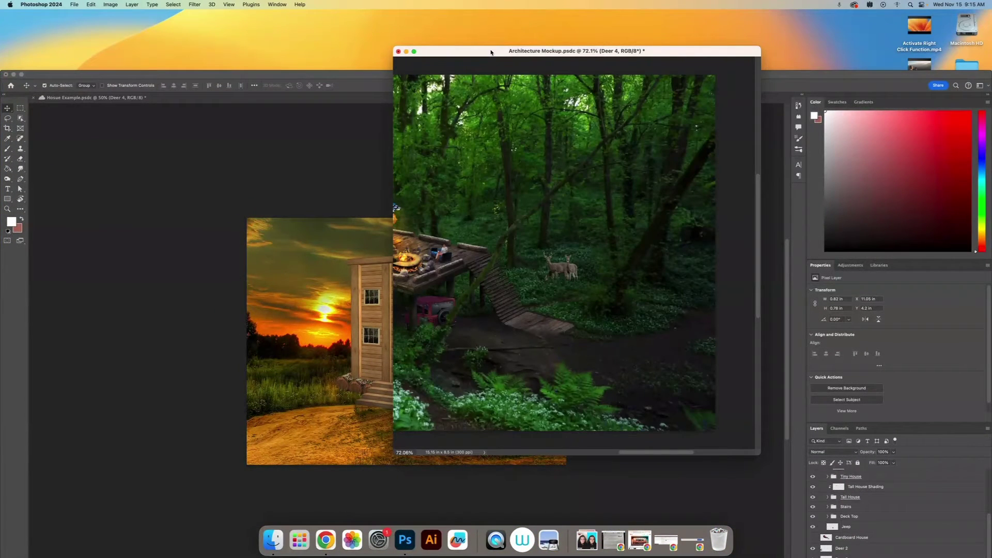
drag(491, 52, 339, 2)
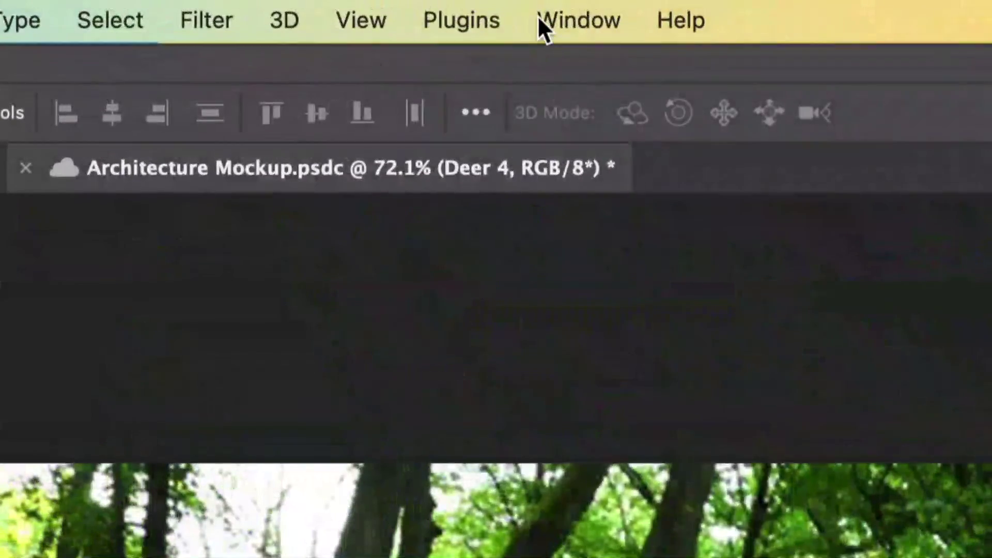
- Tile the two documents side by side with Window > Arrange > 2-up Vertical
click(269, 4)
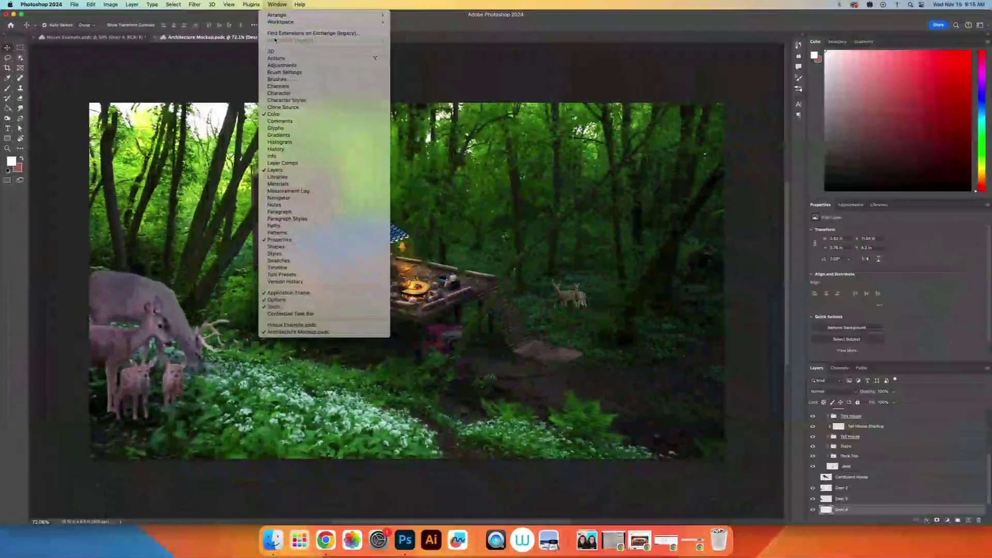
mouse_move(306, 22)
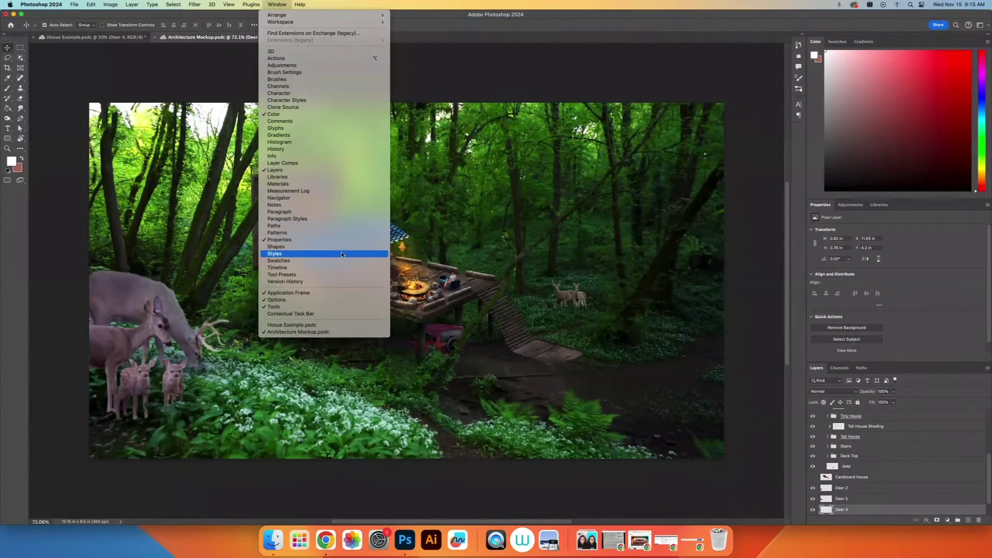
mouse_move(316, 16)
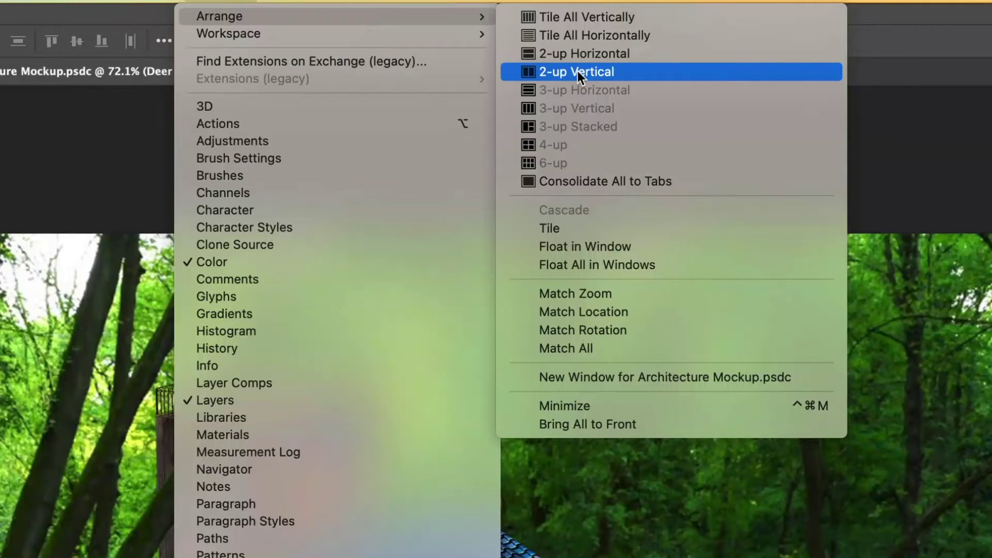
click(577, 71)
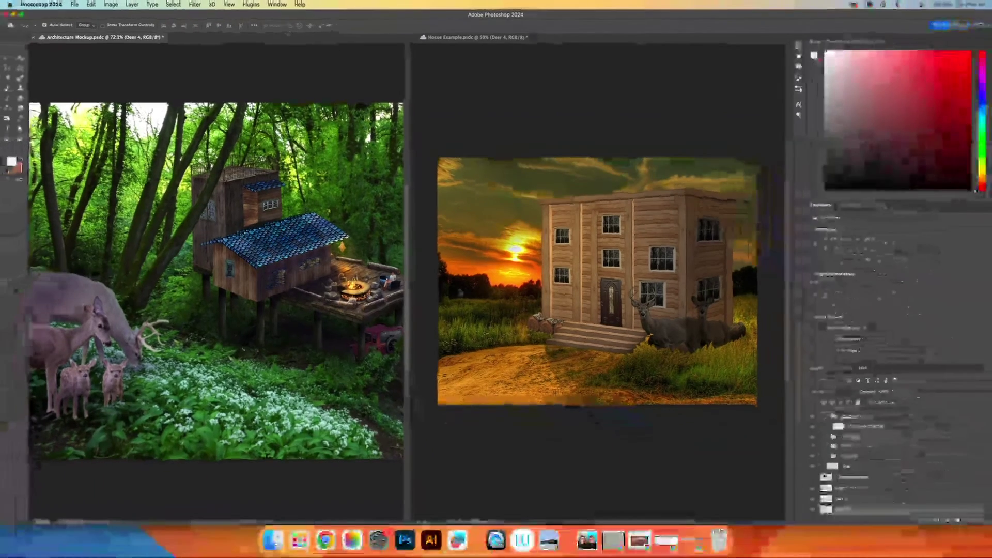
- Widen the forest mockup's pane, trial-move the House group in both documents, then undo the moves
drag(409, 282, 443, 279)
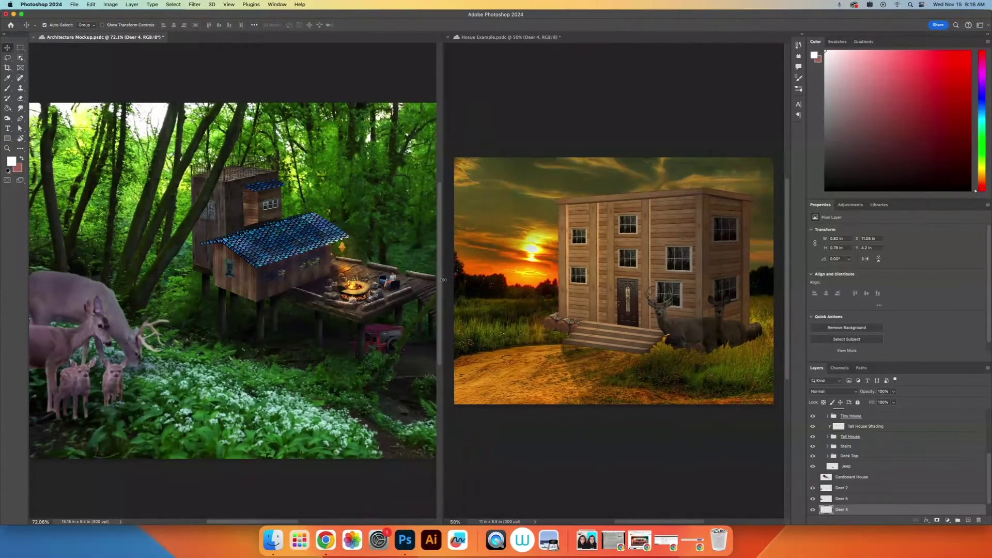
click(563, 283)
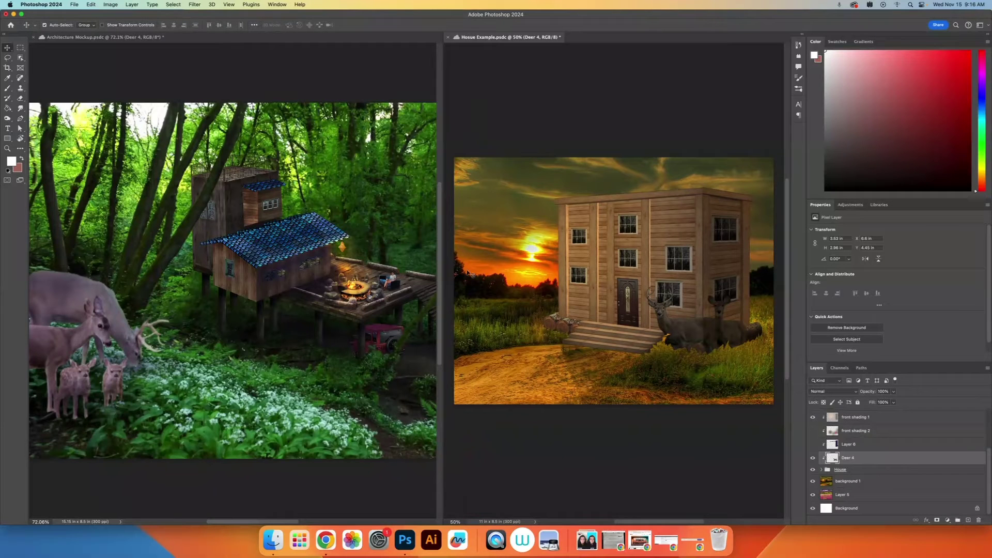
click(310, 244)
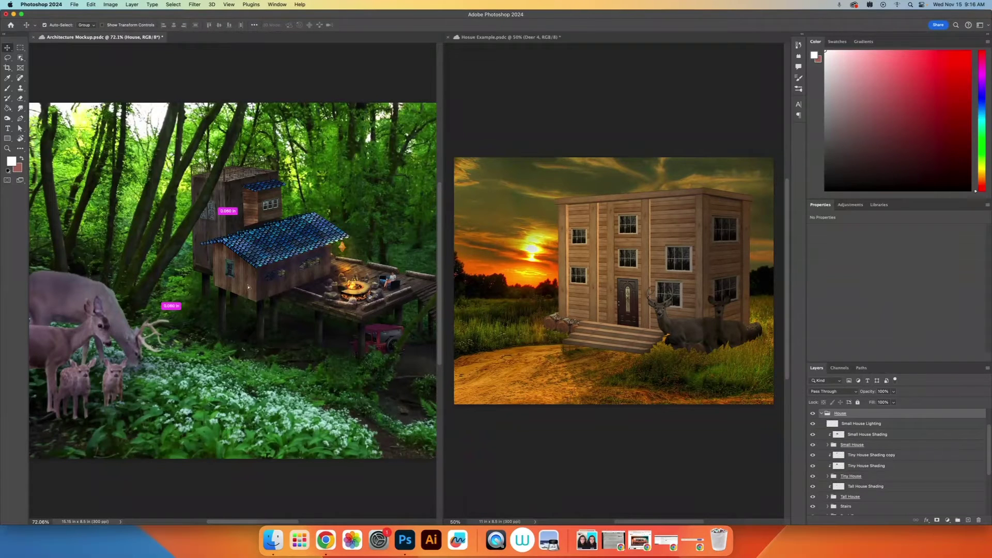
drag(248, 287, 234, 296)
click(579, 281)
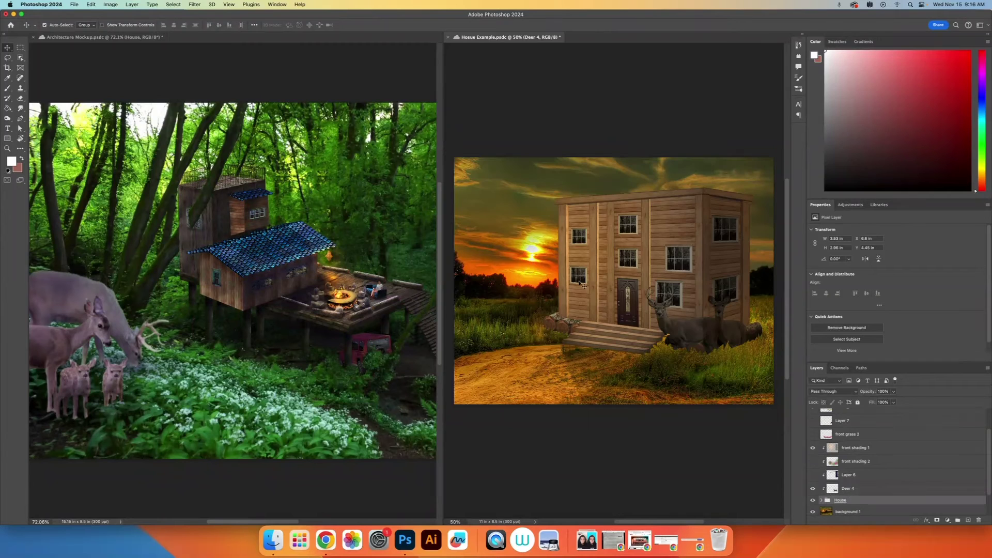
drag(579, 282, 549, 294)
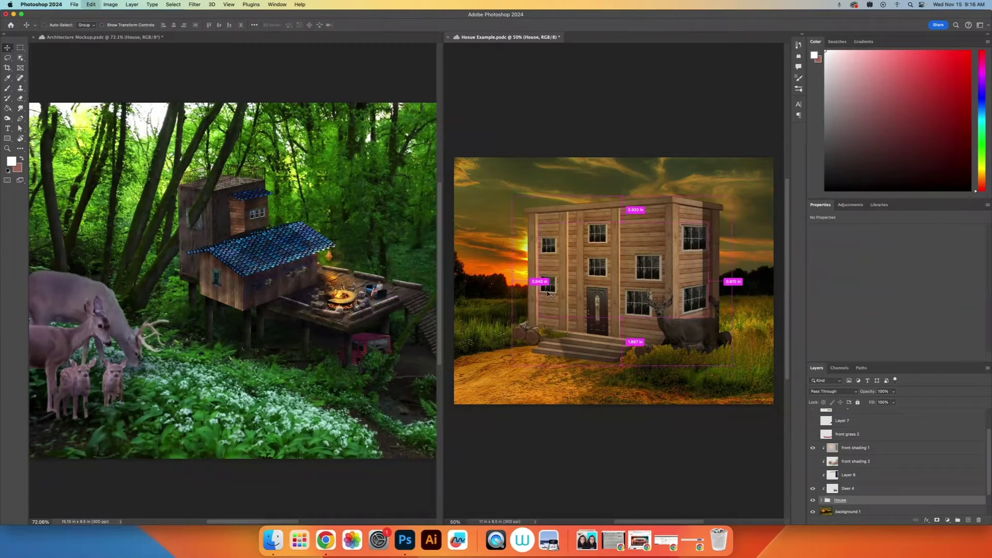
key(super+z)
key(super+z)
key(ctrl+Tab)
key(super+z)
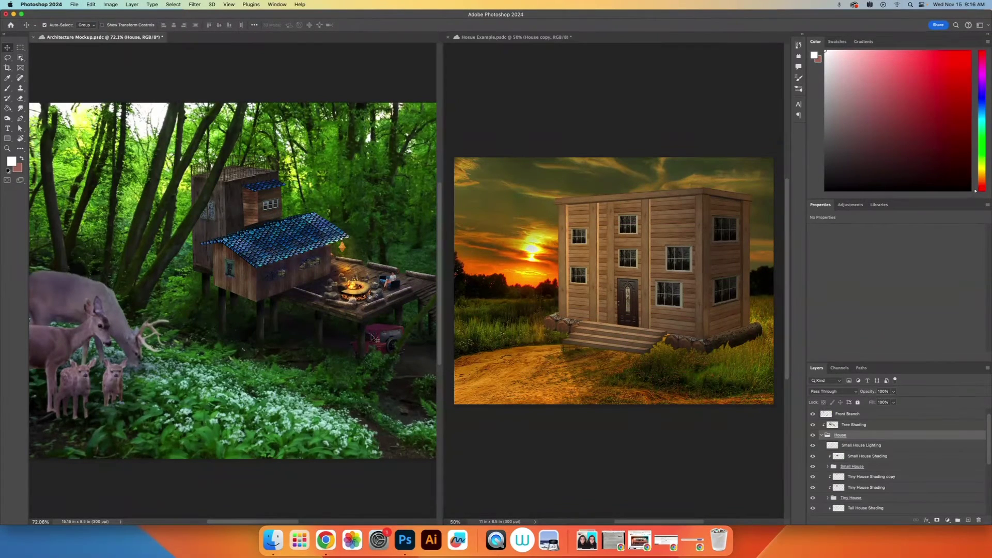
- Drag the doe and fawns in front of the house, then undo the drop
drag(116, 376, 483, 313)
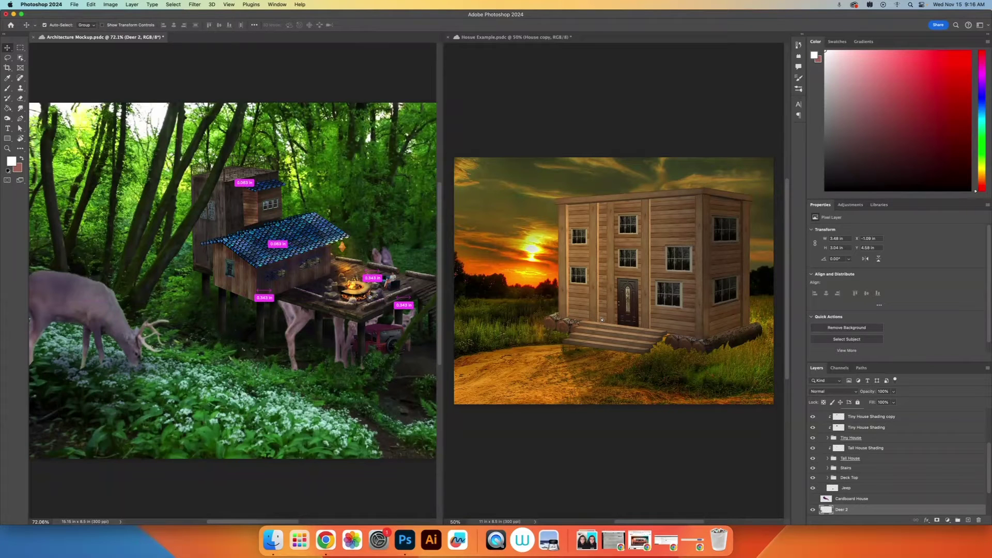
drag(601, 320, 602, 320)
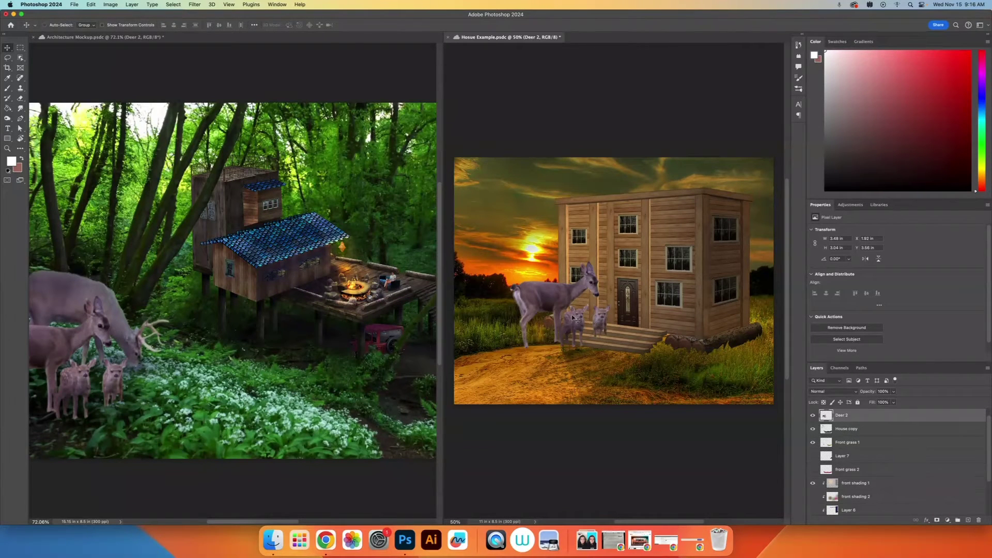
key(super+z)
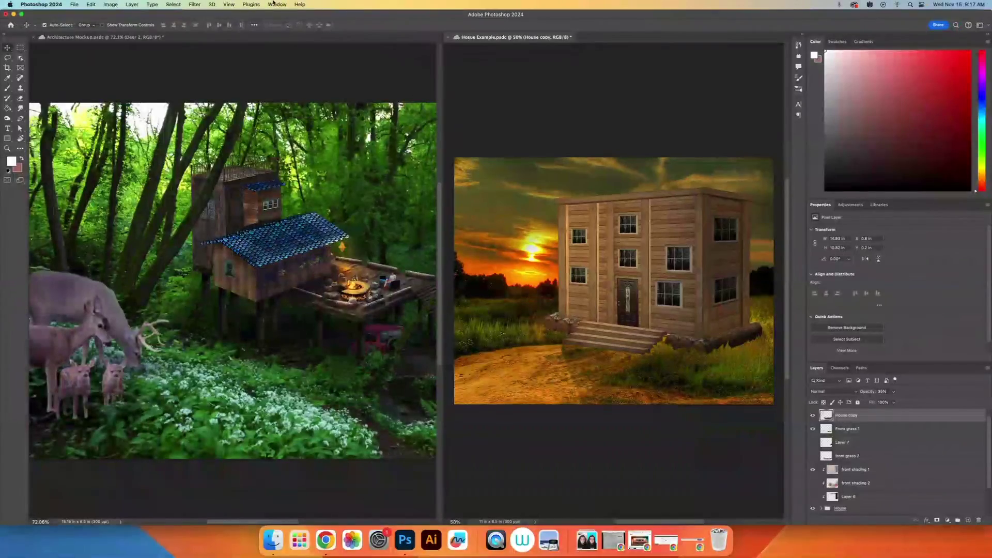
- Open a second window of House Example from the Window > Arrange menu
click(277, 4)
mouse_move(313, 16)
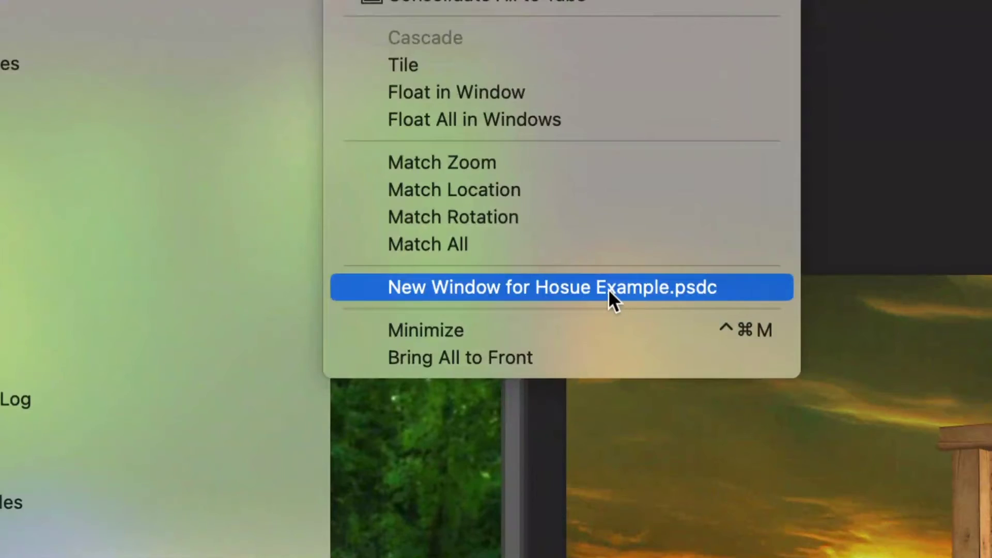
click(608, 290)
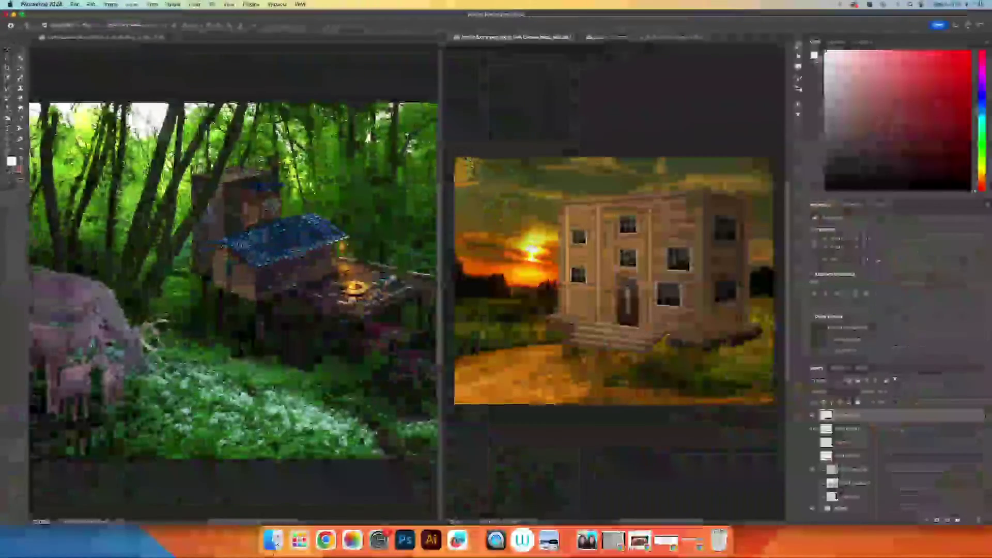
- Move the 66.7% House Example view into the left pane's tab bar
click(603, 36)
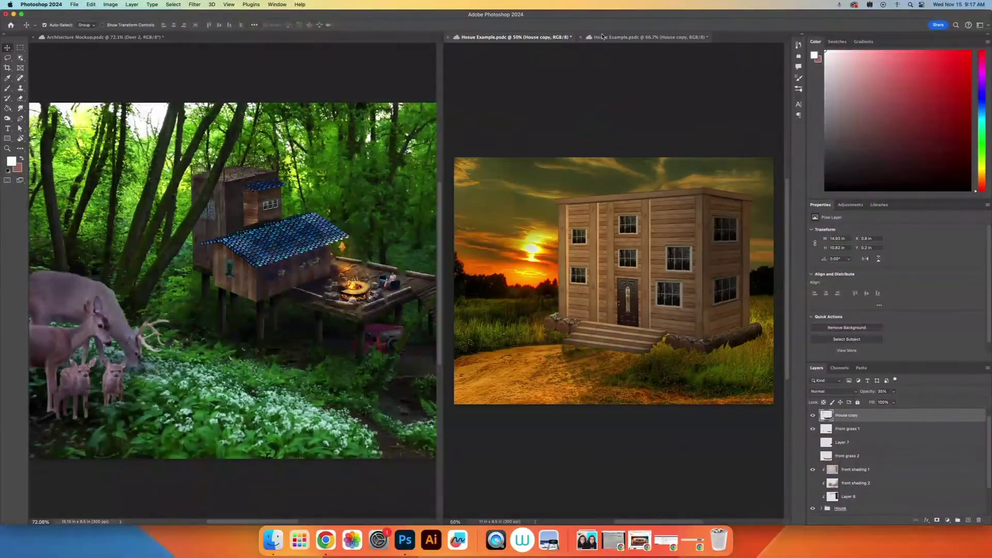
click(618, 37)
drag(624, 37, 163, 41)
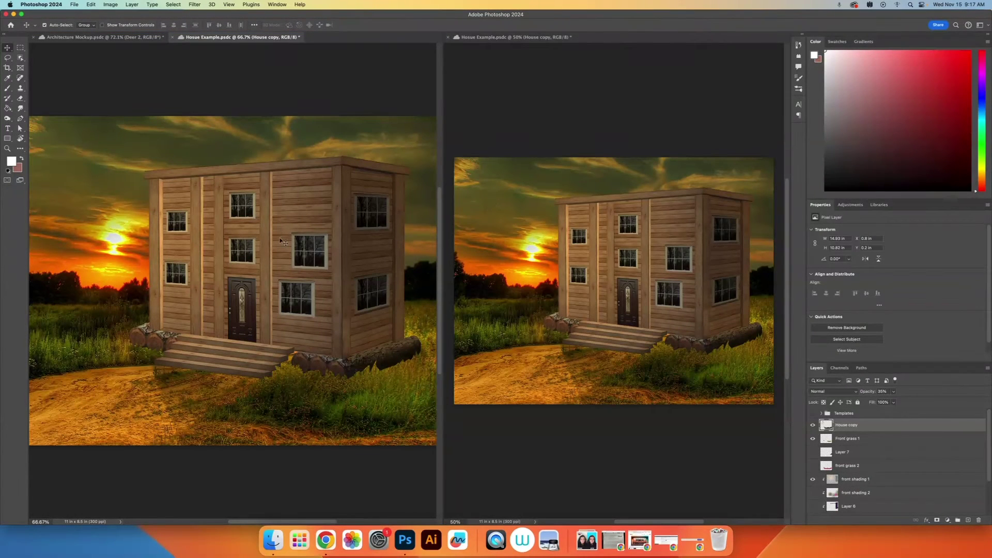
- Zoom in close on the front door and steps and sample the sunset orange as paint colour
click(242, 270)
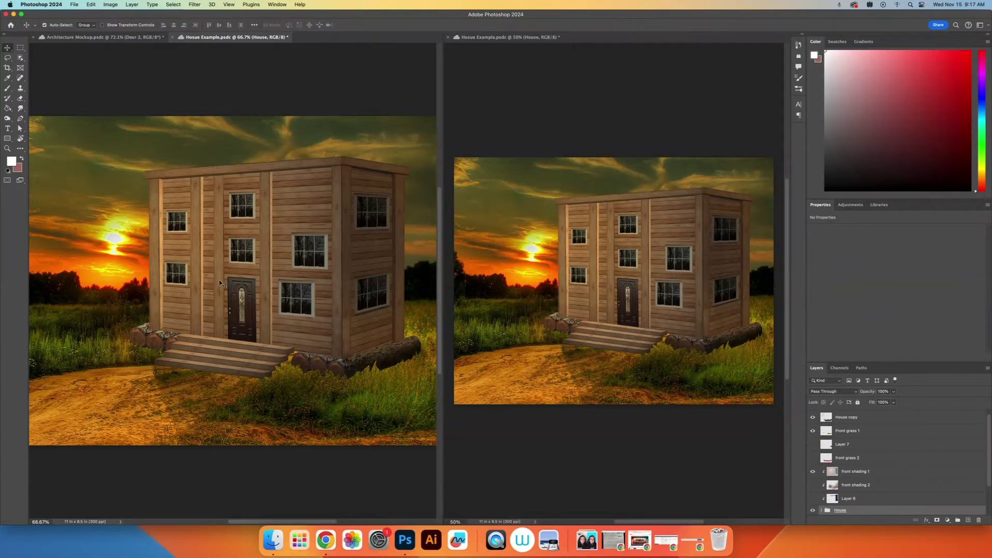
key(z)
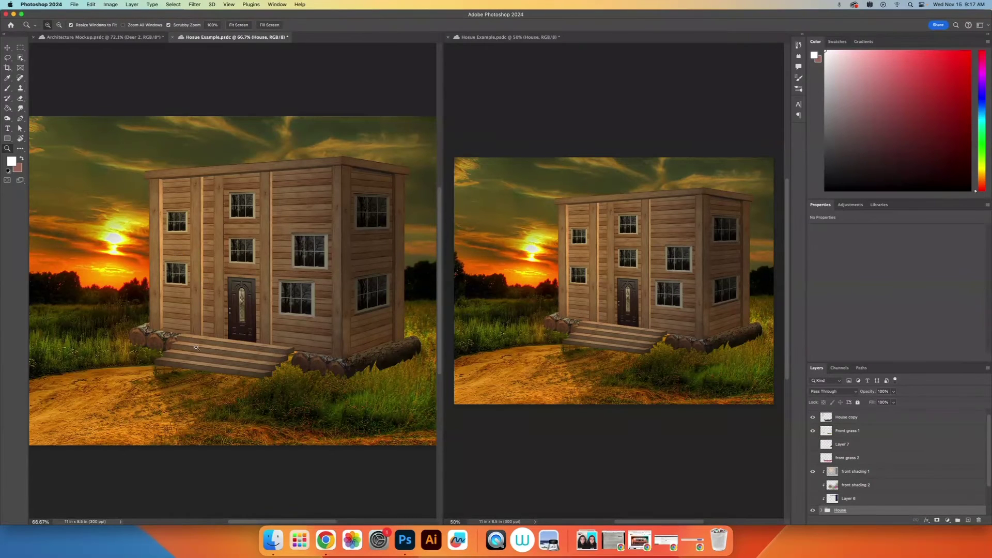
drag(228, 342, 321, 328)
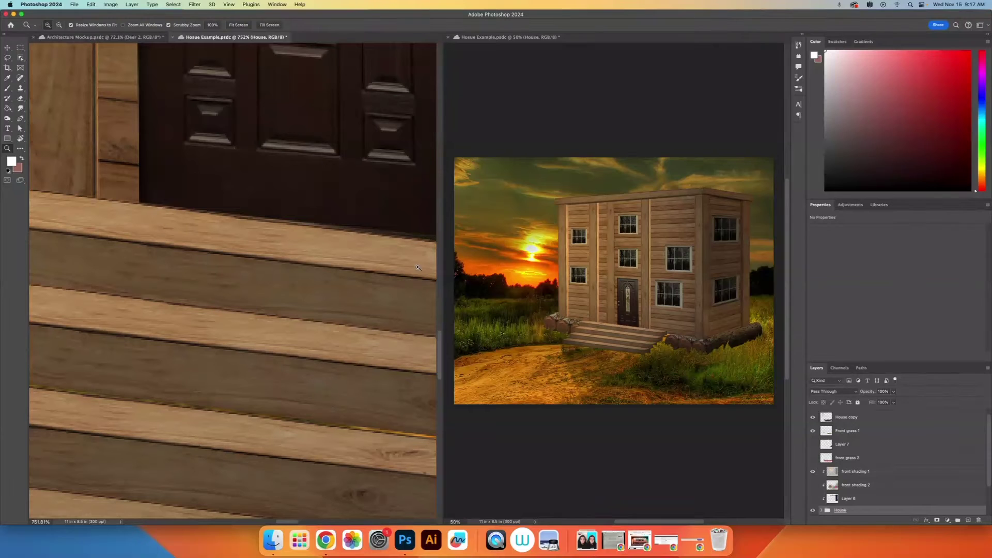
key(i)
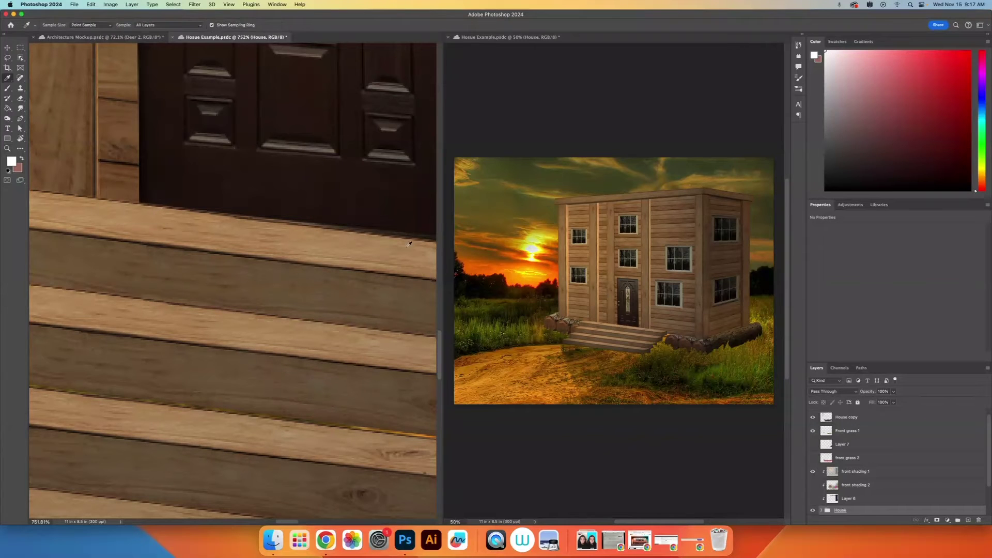
drag(549, 236, 545, 257)
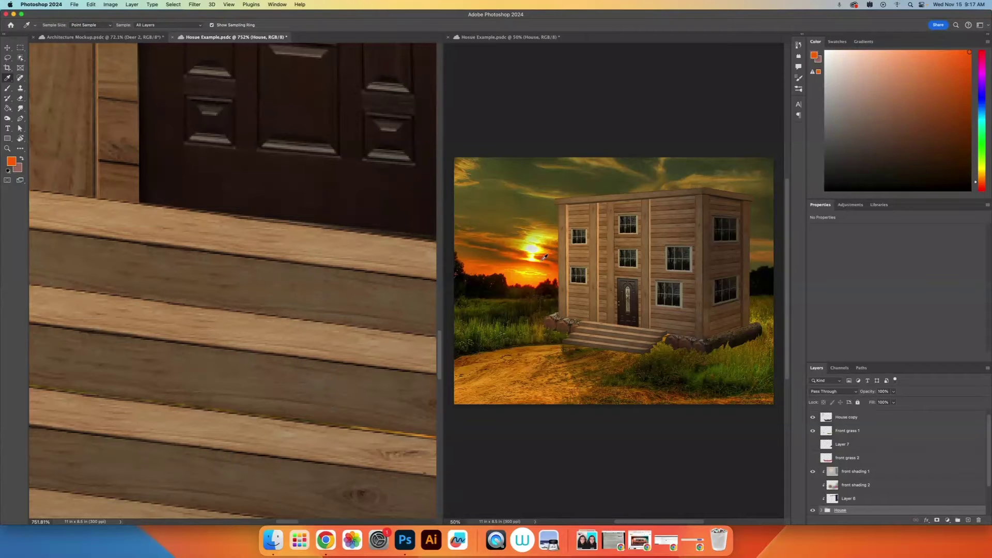
- Add a new layer above the Templates group and brush an orange curve over the door
key(b)
click(258, 204)
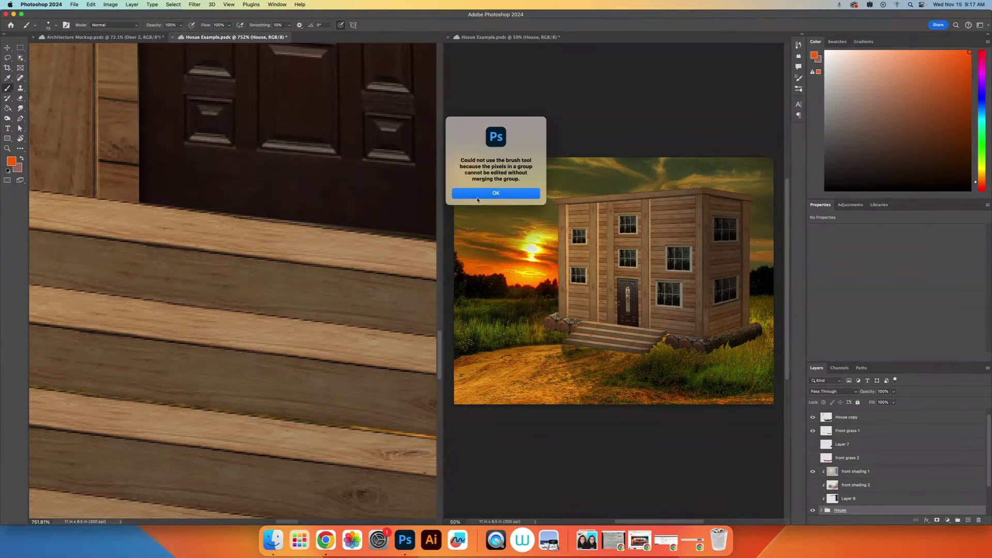
click(496, 199)
scroll(853, 427, up, 1)
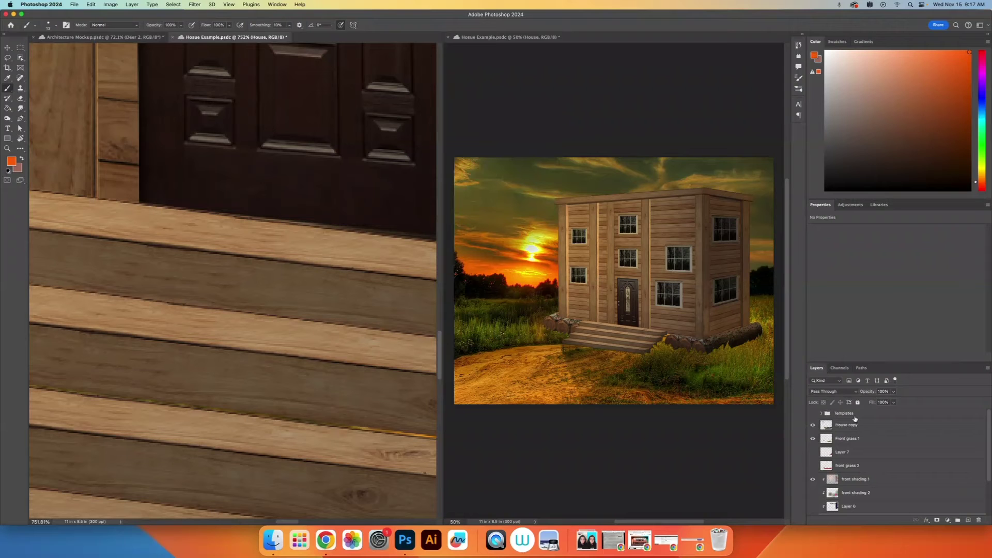
click(854, 413)
click(967, 520)
mouse_move(251, 237)
mouse_down()
mouse_move(209, 145)
mouse_move(240, 114)
mouse_move(309, 126)
mouse_move(314, 197)
mouse_move(291, 225)
mouse_move(242, 226)
mouse_move(284, 233)
mouse_move(317, 176)
mouse_move(306, 136)
mouse_move(266, 117)
mouse_move(228, 136)
mouse_move(217, 180)
mouse_move(247, 220)
mouse_move(294, 210)
mouse_move(290, 133)
mouse_move(248, 131)
mouse_move(241, 200)
mouse_move(301, 180)
mouse_move(245, 141)
mouse_move(252, 189)
mouse_move(275, 128)
mouse_move(267, 185)
mouse_move(287, 183)
mouse_move(267, 144)
mouse_move(270, 200)
mouse_move(208, 143)
mouse_up()
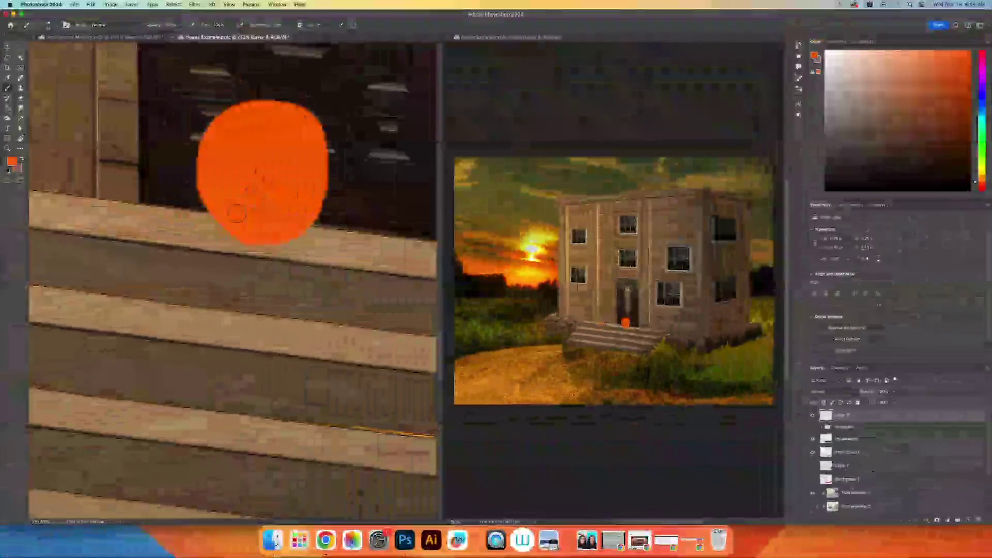
- Paint the orange body and a second leg down onto the step, checking the 50% overview
mouse_move(221, 219)
mouse_down()
mouse_move(281, 241)
mouse_move(302, 228)
mouse_move(223, 236)
mouse_move(200, 191)
mouse_move(219, 179)
mouse_move(205, 177)
mouse_move(191, 202)
mouse_move(255, 229)
mouse_move(290, 222)
mouse_move(305, 214)
mouse_move(317, 174)
mouse_move(317, 215)
mouse_move(292, 238)
mouse_move(181, 220)
mouse_move(150, 234)
mouse_move(156, 310)
mouse_up()
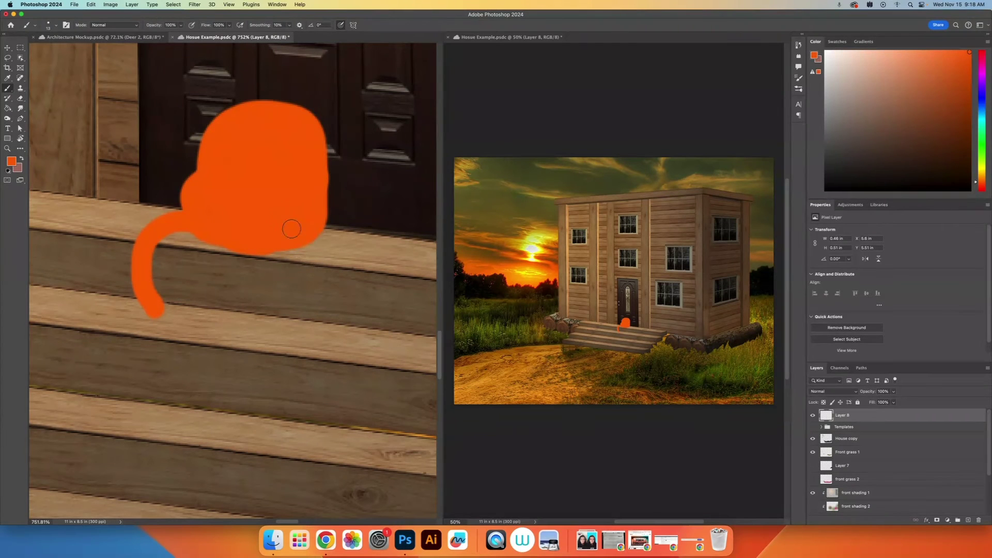
mouse_move(242, 245)
mouse_down()
mouse_move(238, 314)
mouse_move(269, 329)
mouse_up()
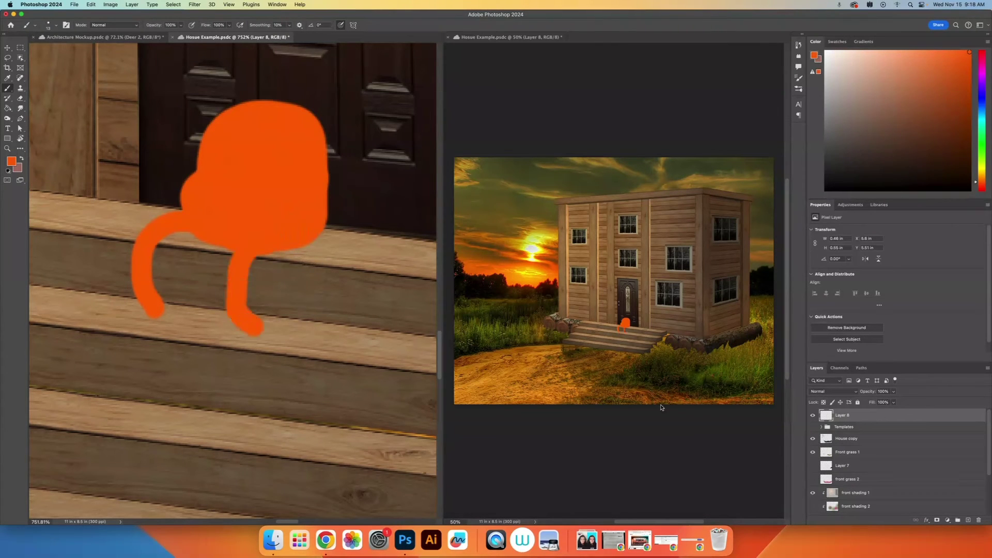
click(626, 281)
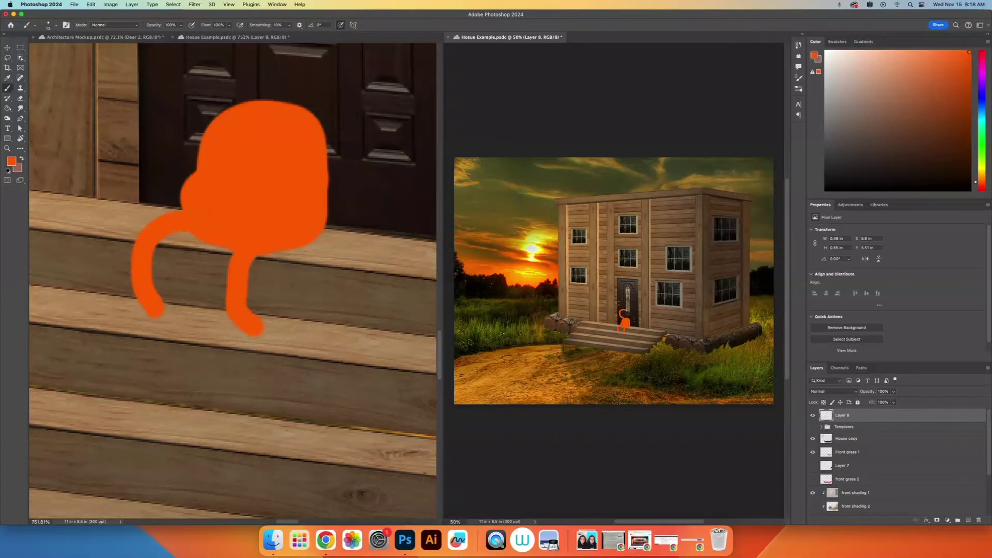
click(345, 168)
scroll(310, 145, up, 5)
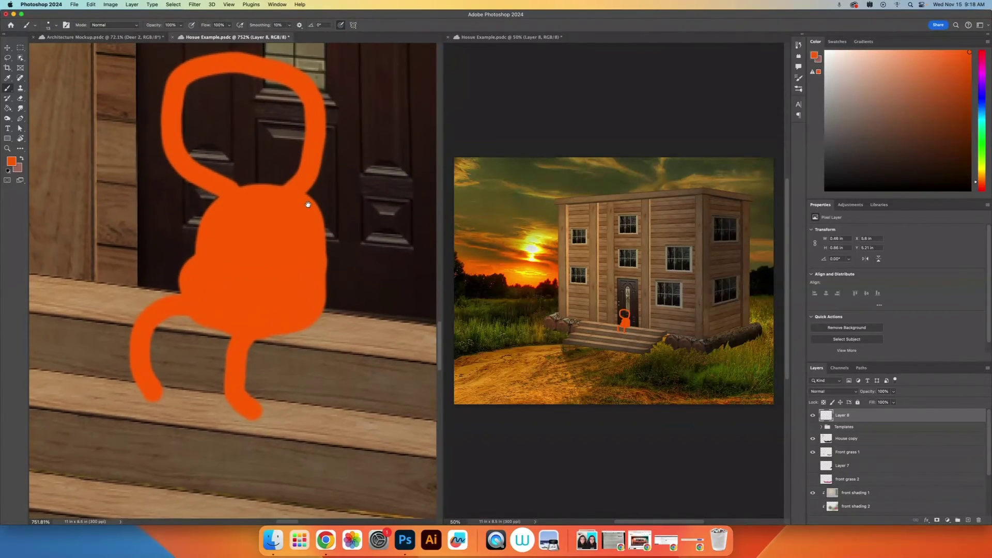
click(630, 331)
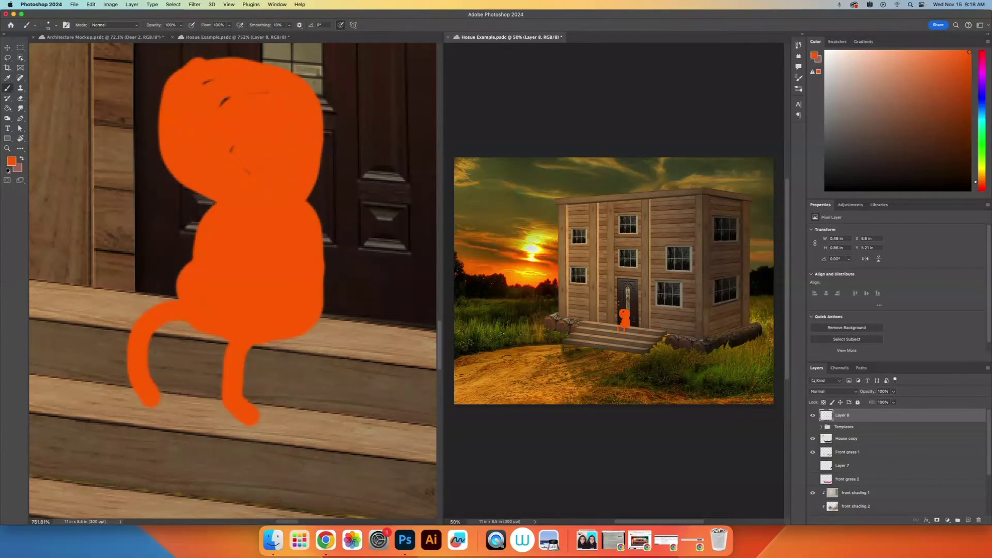
click(236, 152)
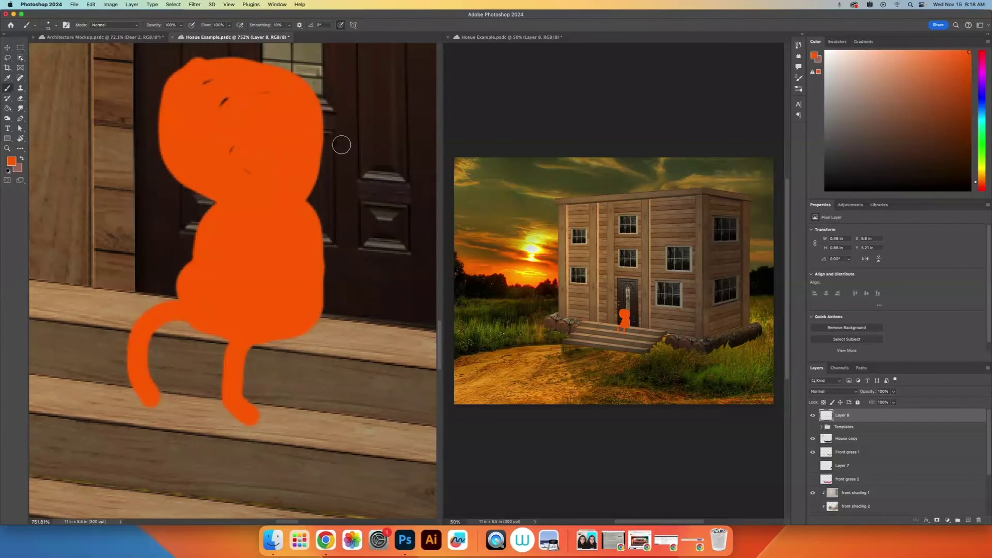
- Fill the dark gaps in the head and body with orange, then float the 752% close-up window
drag(204, 115, 222, 106)
click(209, 81)
mouse_move(232, 149)
mouse_down()
mouse_move(243, 150)
mouse_move(250, 175)
mouse_up()
drag(251, 40, 517, 139)
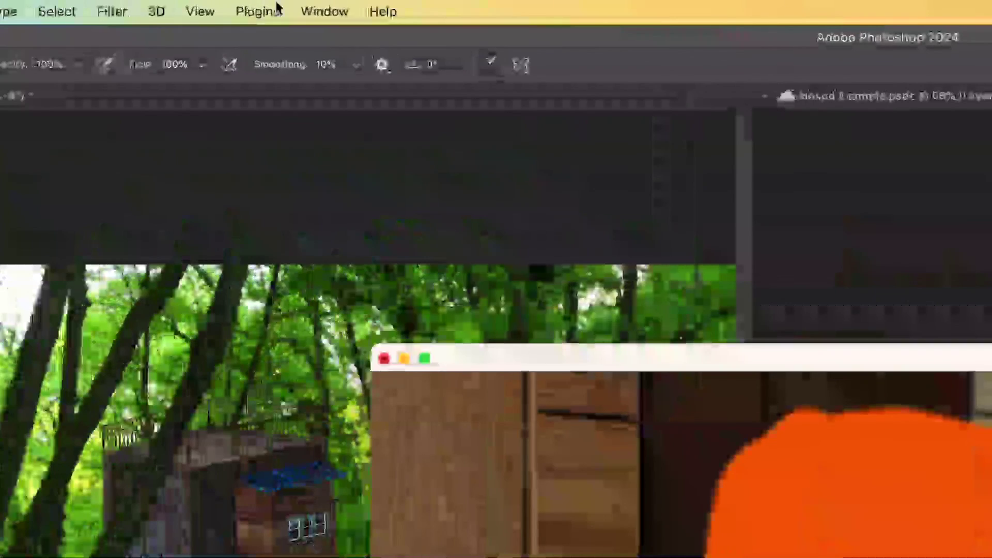
- Consolidate all open document windows into tabs via Window > Arrange
click(277, 4)
mouse_move(454, 44)
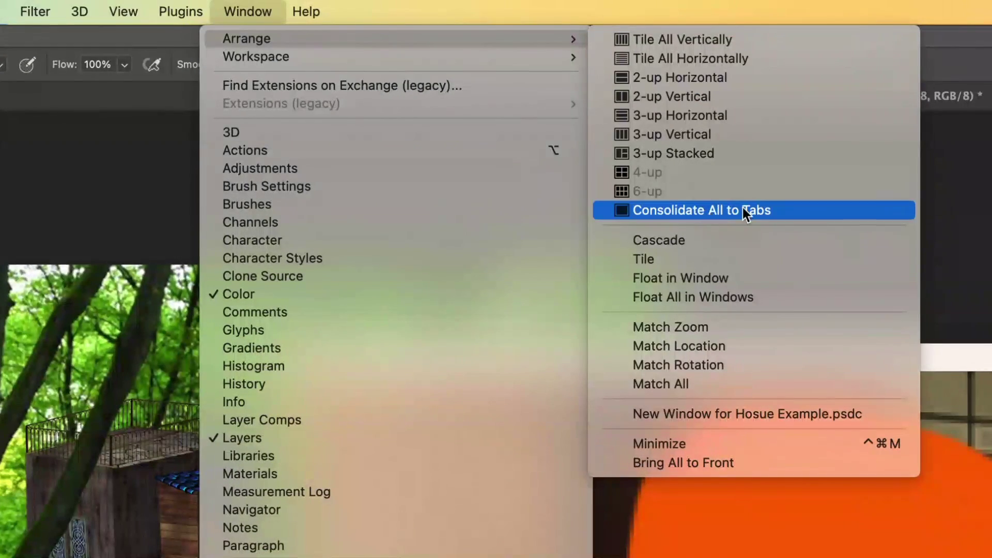
click(703, 210)
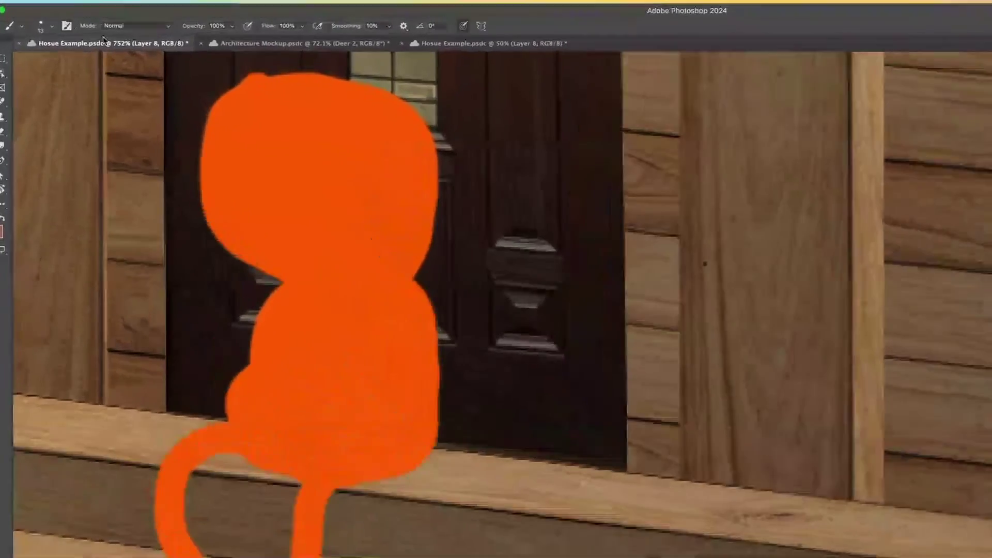
- Cycle through the Architecture Mockup and 50% House Example tabs, ending on the 752% cat close-up
click(305, 43)
click(439, 43)
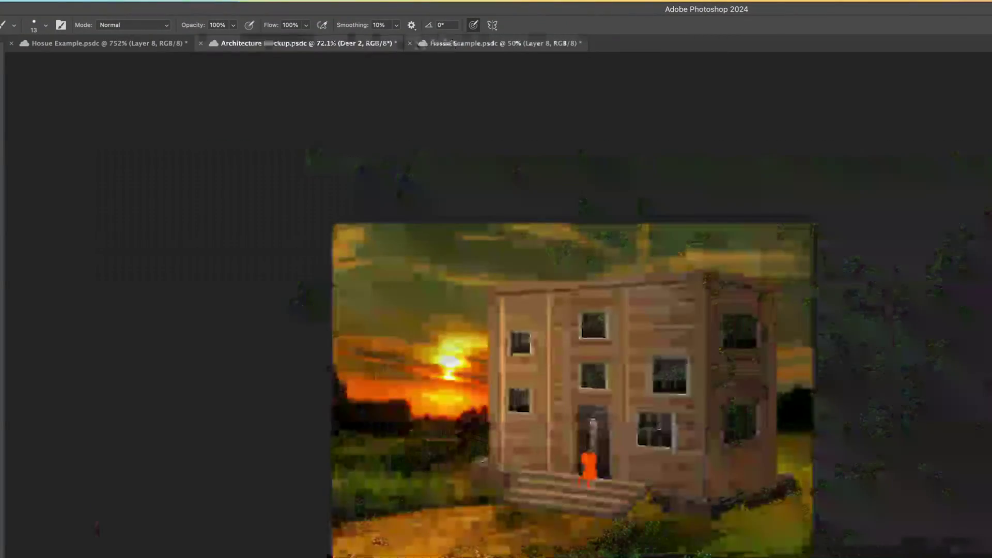
click(305, 43)
click(103, 43)
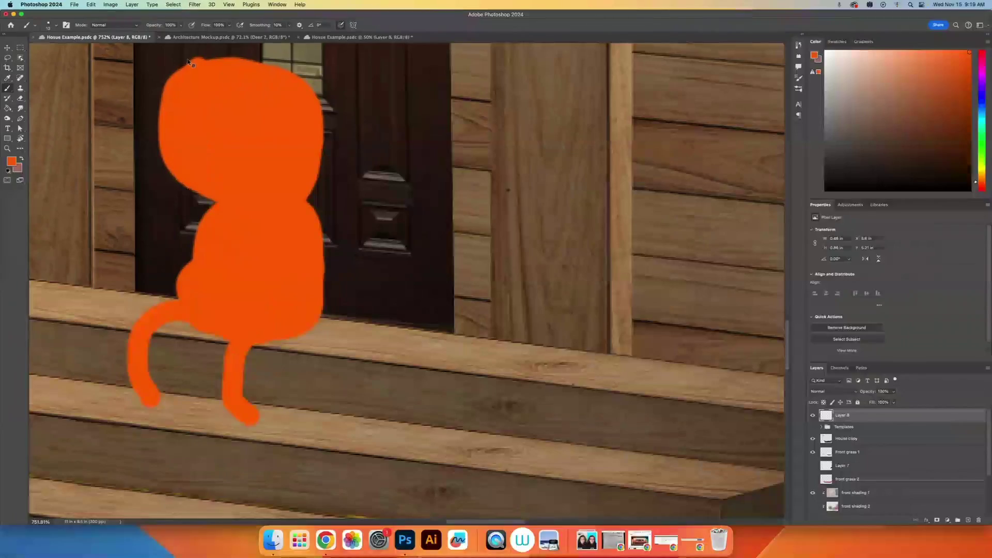